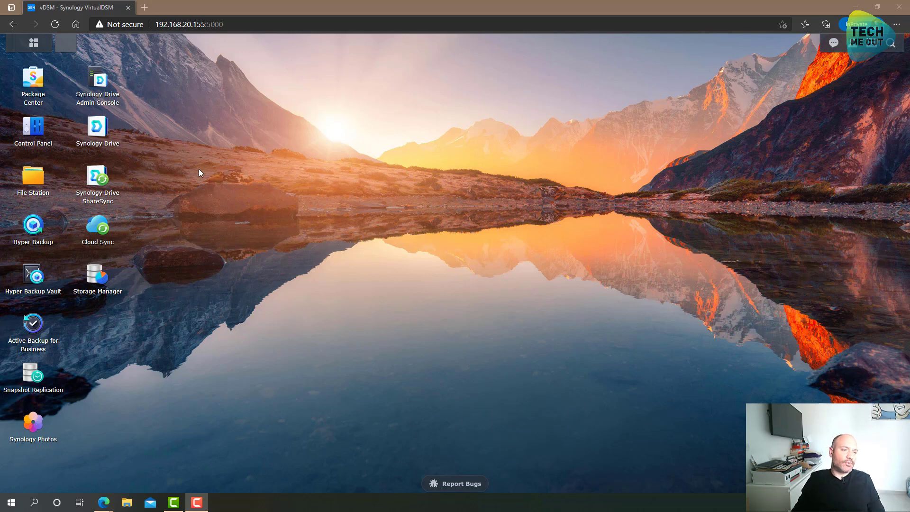
Create a new shared folder named 'Time Machine' on Volume 1, leaving encryption off.
{"action": "left_click", "coordinate": [38, 134]}
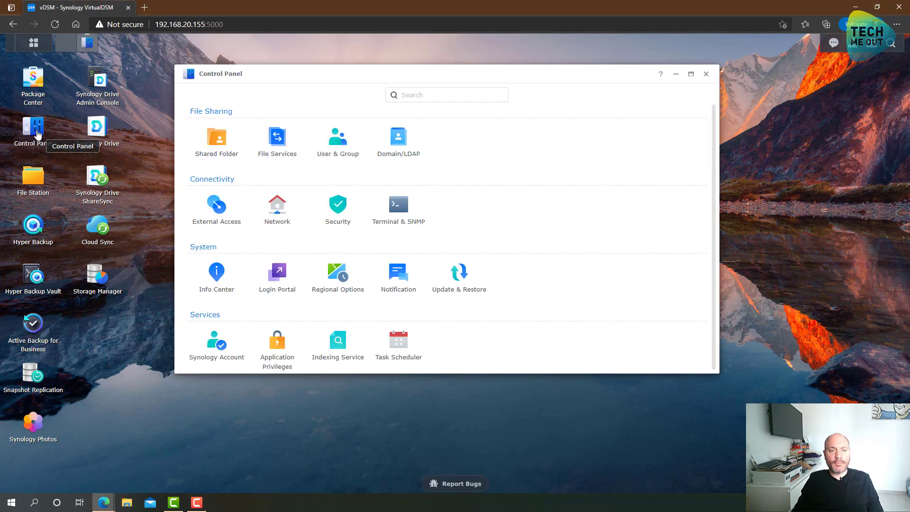
{"action": "left_click", "coordinate": [214, 149]}
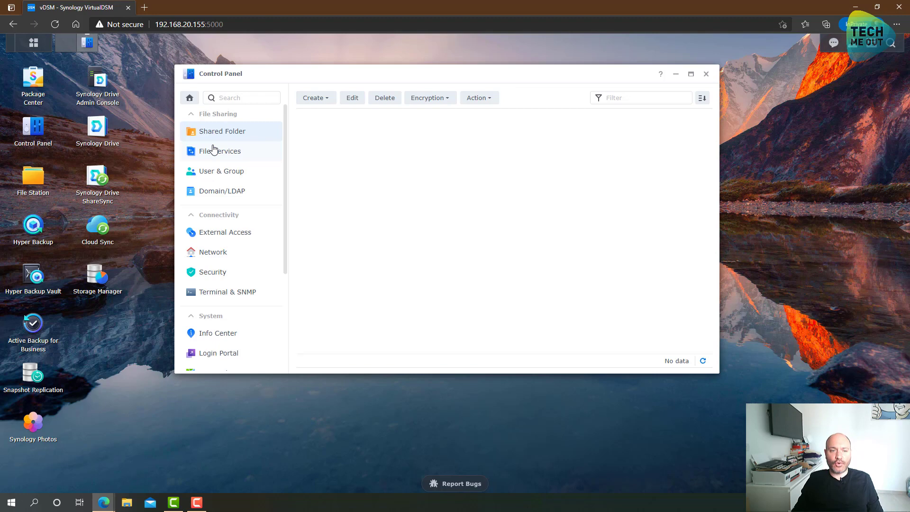
{"action": "left_click", "coordinate": [313, 98]}
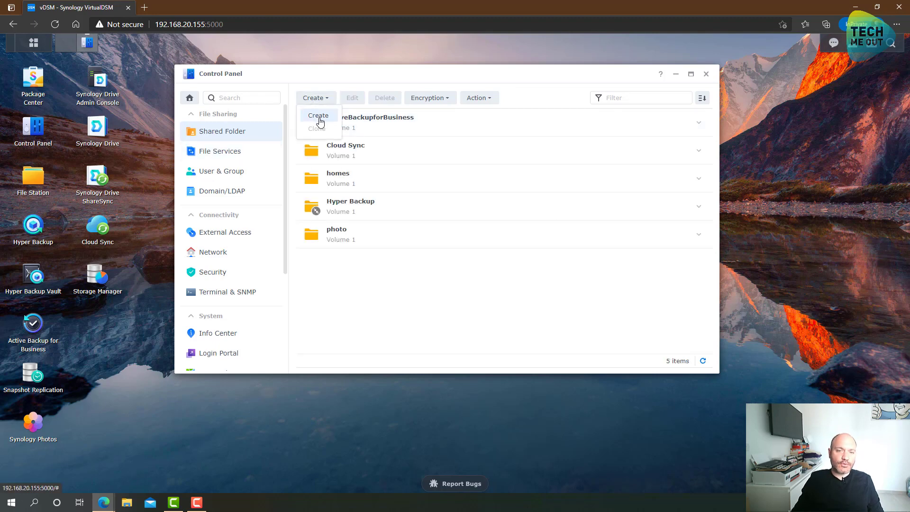
{"action": "left_click", "coordinate": [318, 116]}
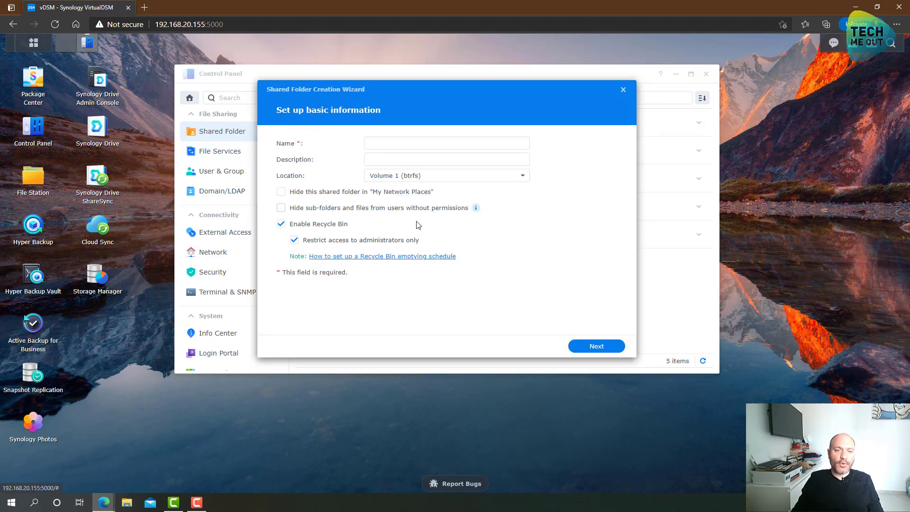
{"action": "left_click", "coordinate": [410, 145]}
{"action": "type", "text": "Tim"}
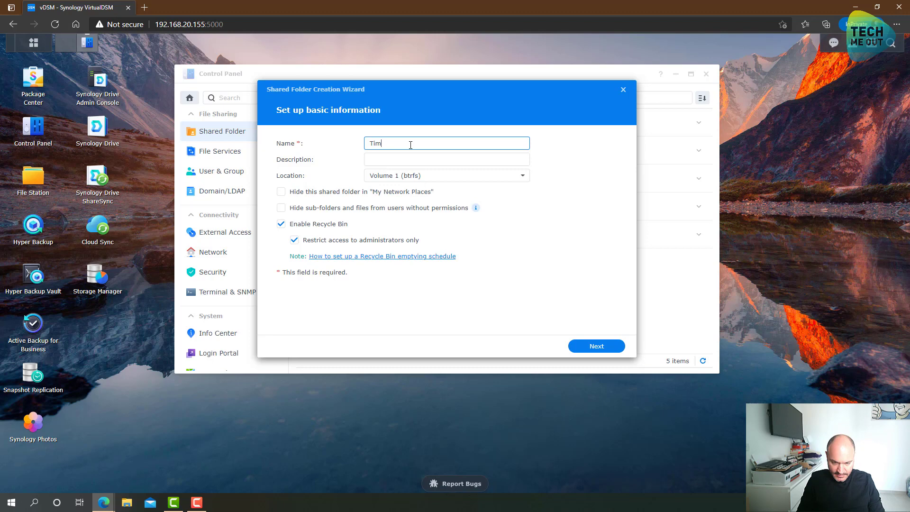
{"action": "type", "text": "e Mac"}
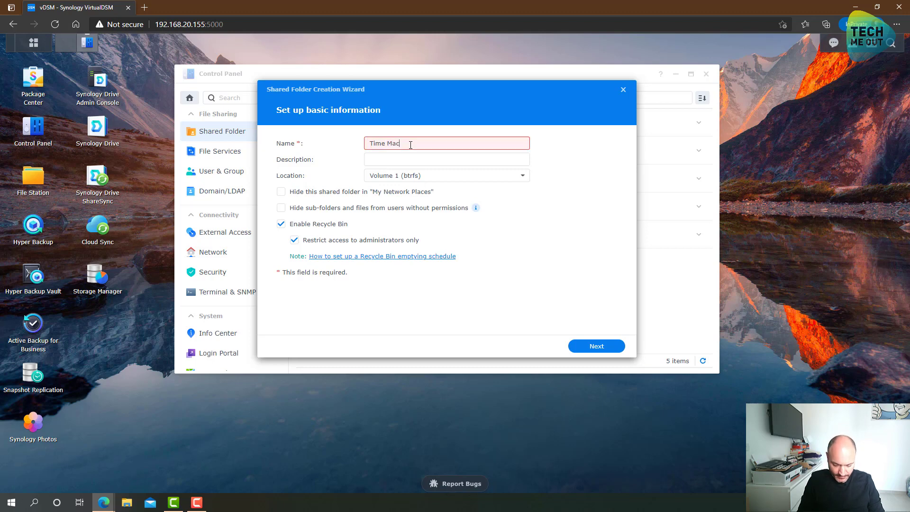
{"action": "type", "text": "hine"}
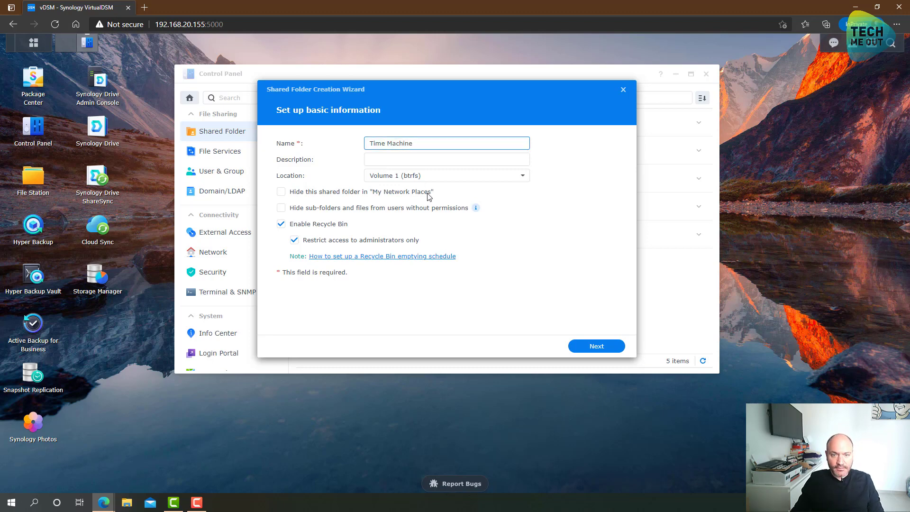
{"action": "left_click", "coordinate": [595, 346]}
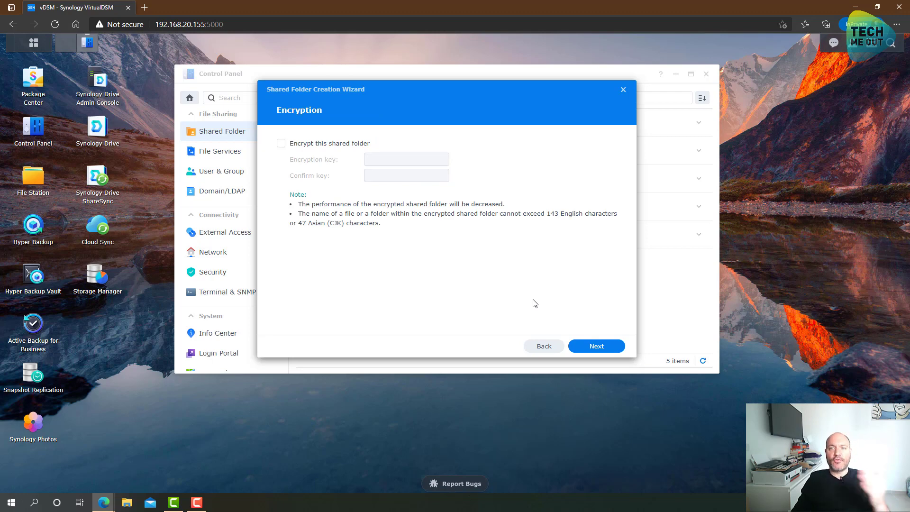
{"action": "left_click", "coordinate": [596, 347]}
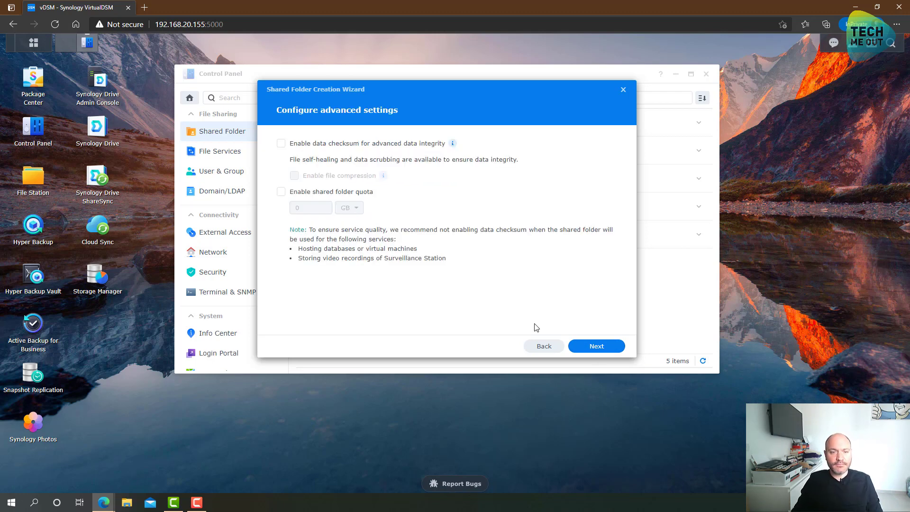
Enable a 300 GB shared folder quota and apply the new folder settings.
{"action": "left_click", "coordinate": [297, 191]}
{"action": "left_click", "coordinate": [312, 209]}
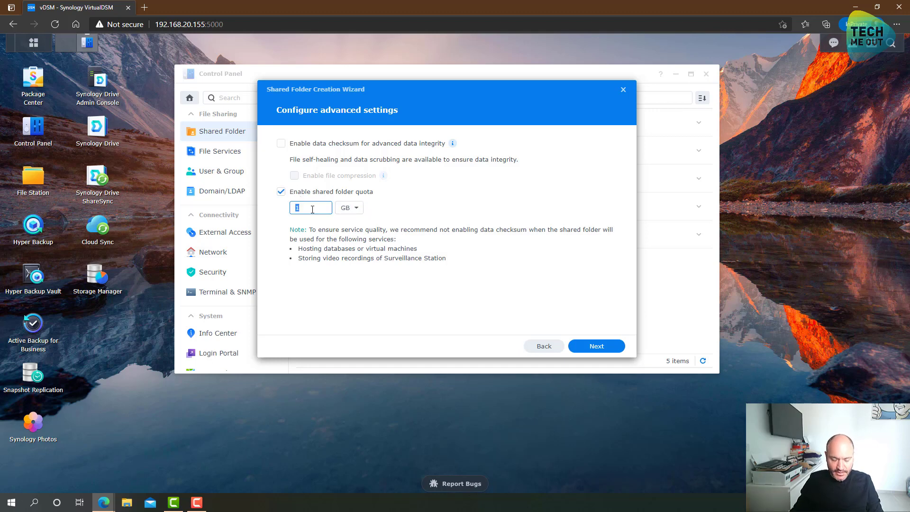
{"action": "type", "text": "200"}
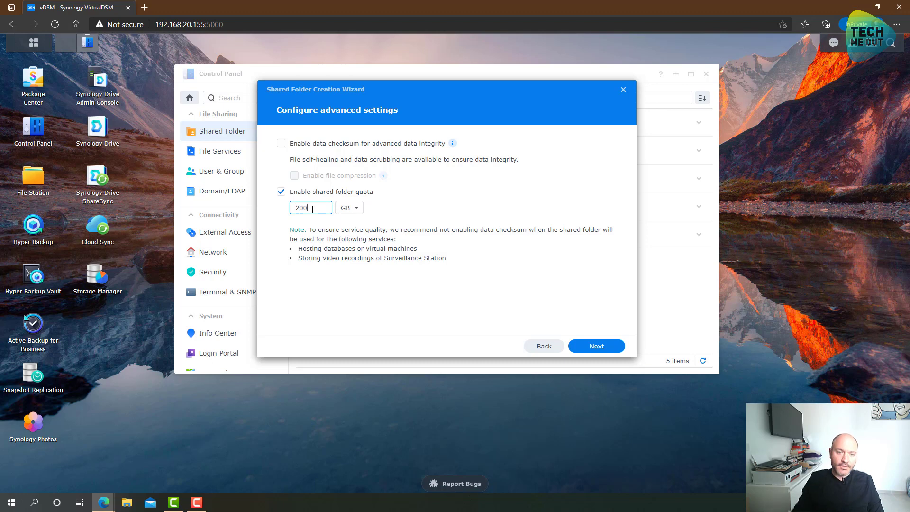
{"action": "double_click", "coordinate": [293, 209]}
{"action": "type", "text": "300"}
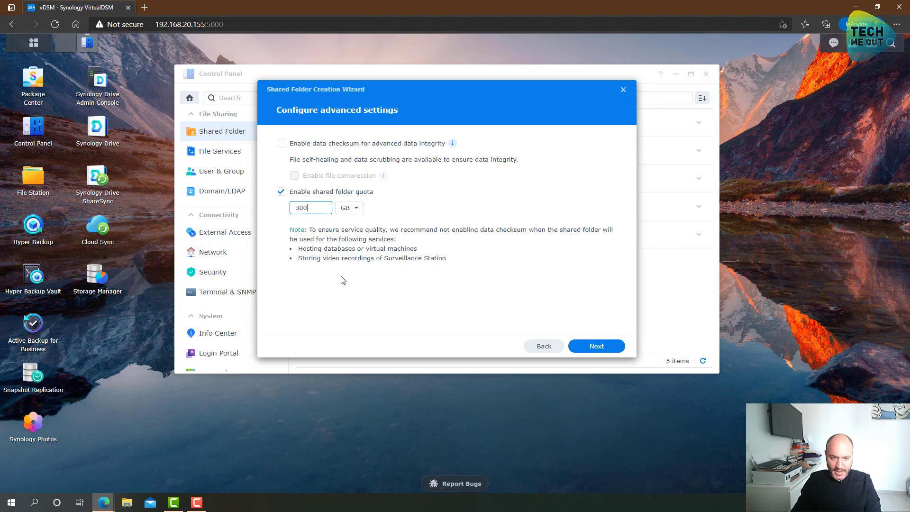
{"action": "left_click", "coordinate": [384, 293]}
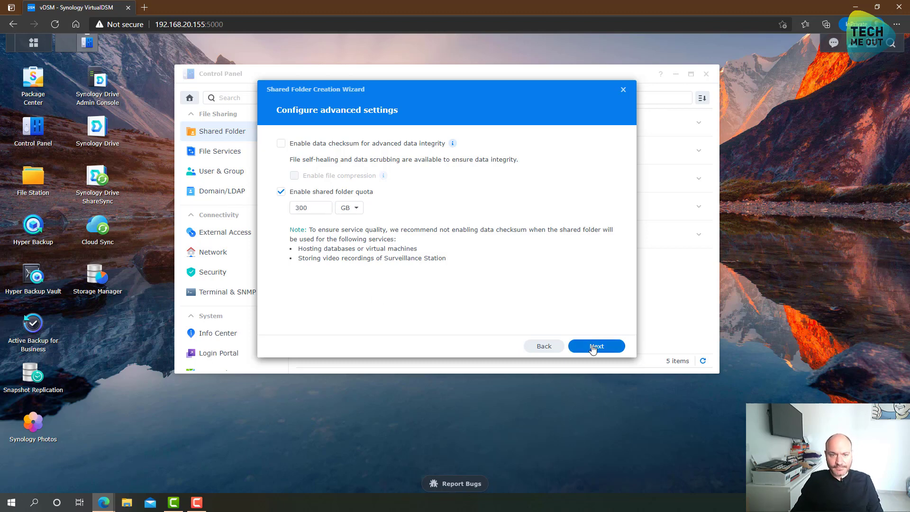
{"action": "left_click", "coordinate": [592, 349]}
{"action": "left_click", "coordinate": [599, 350]}
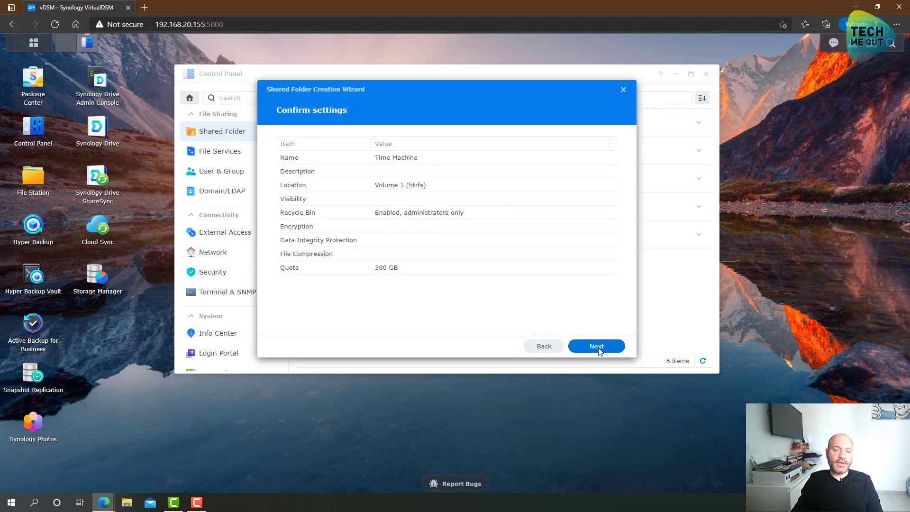
{"action": "left_click", "coordinate": [599, 349]}
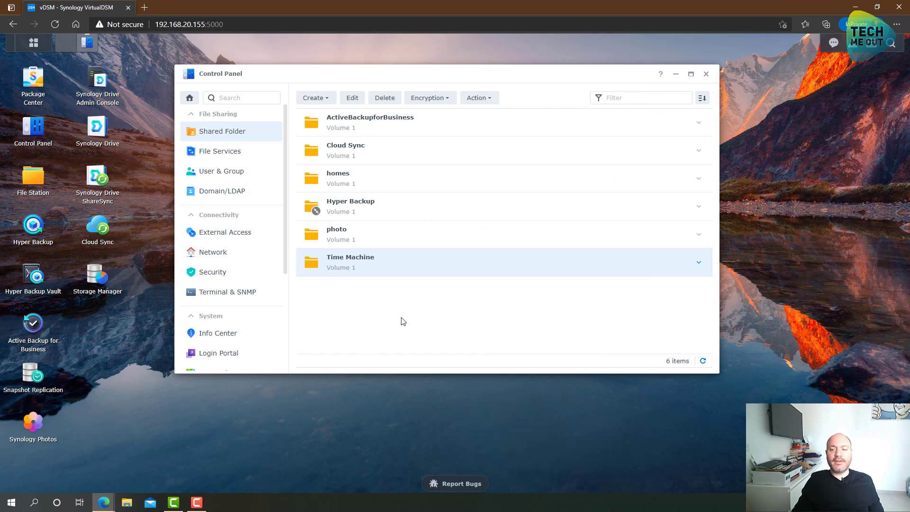
Start a new user named 'Demo' and enter and confirm its password.
{"action": "left_click", "coordinate": [245, 178]}
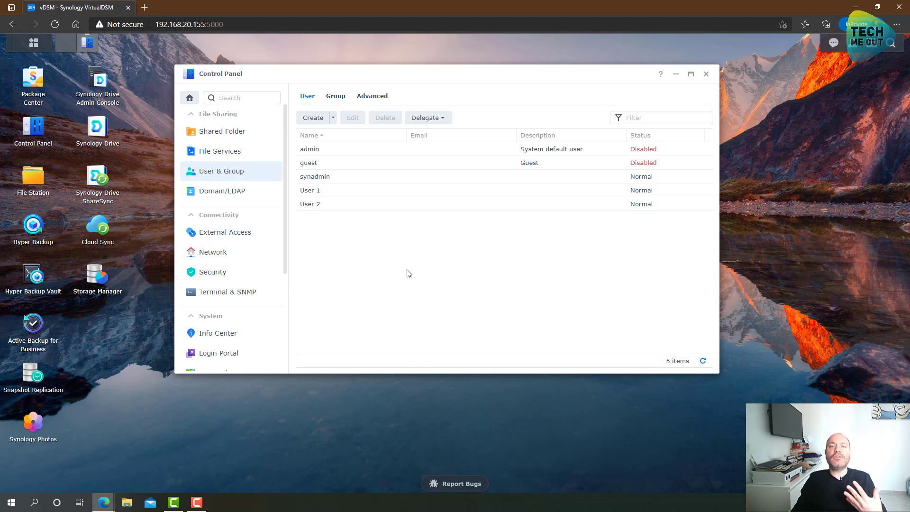
{"action": "left_click", "coordinate": [312, 118]}
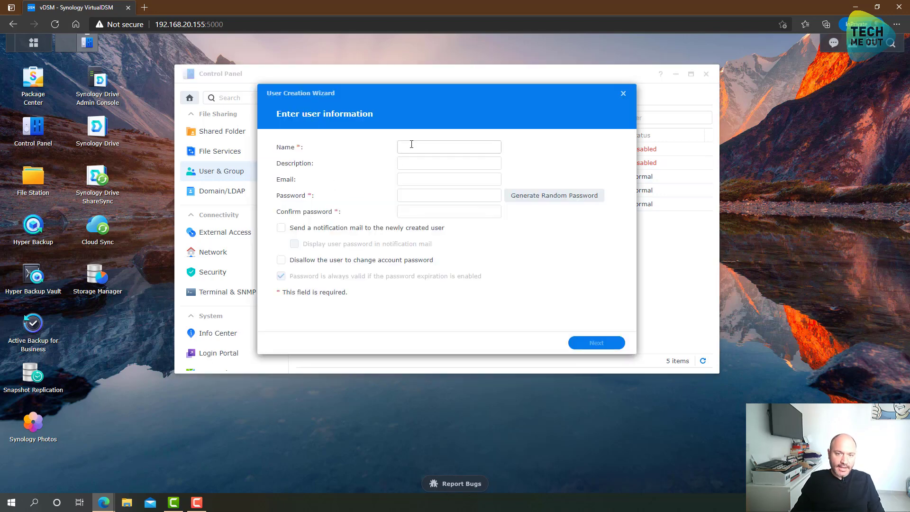
{"action": "left_click", "coordinate": [412, 145]}
{"action": "type", "text": "D"}
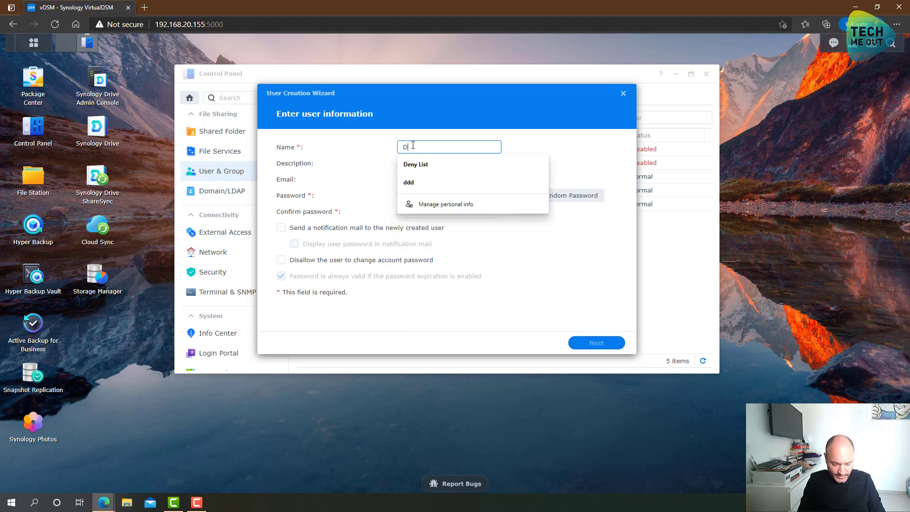
{"action": "type", "text": "emo"}
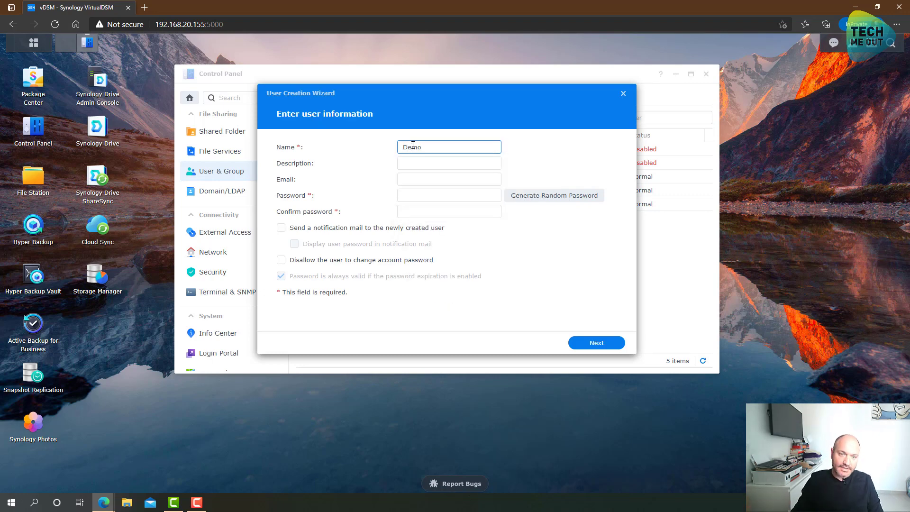
{"action": "left_click", "coordinate": [408, 194]}
{"action": "type", "text": "•"}
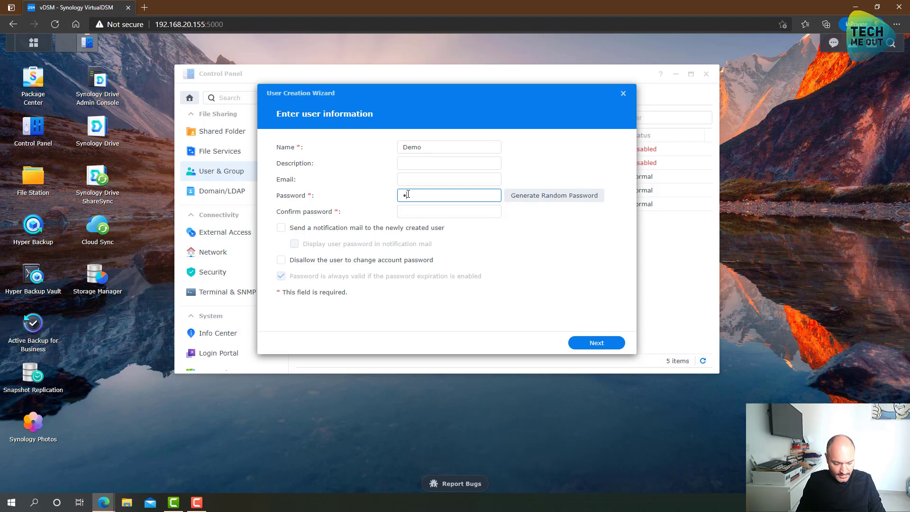
{"action": "type", "text": "•••••••"}
{"action": "key", "text": "Tab"}
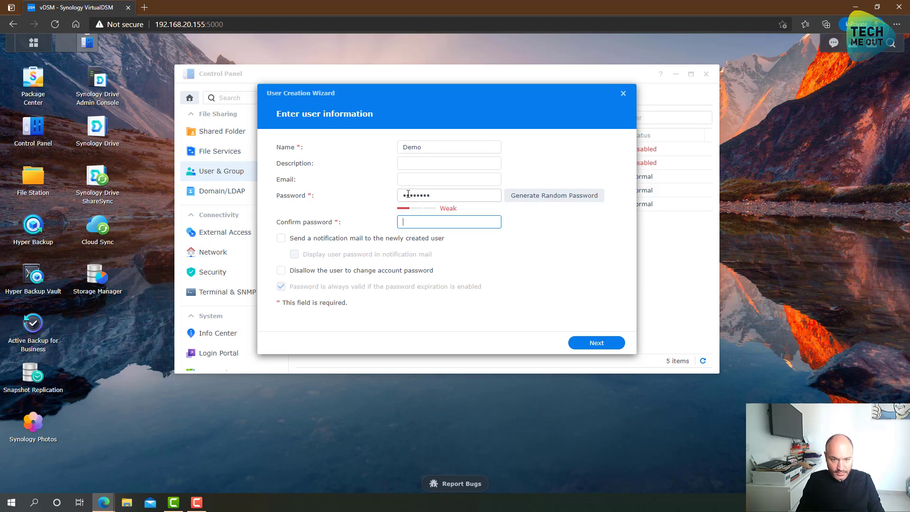
{"action": "type", "text": "•••••••"}
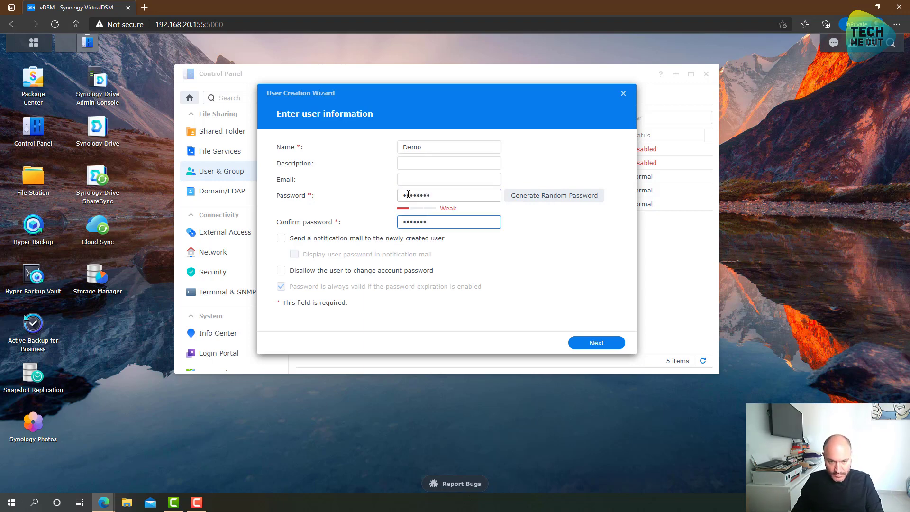
{"action": "type", "text": "•"}
{"action": "left_click", "coordinate": [592, 343]}
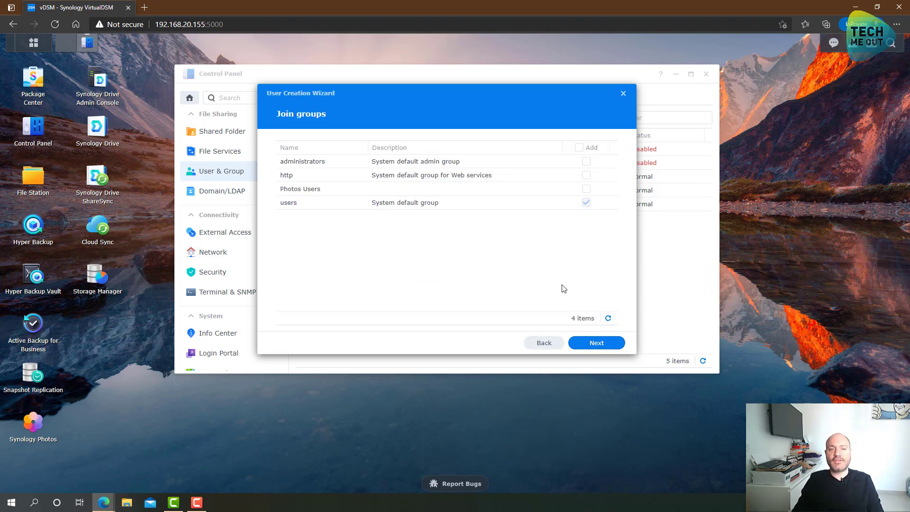
Give Demo read/write access to Time Machine, keep default groups, quotas, apps and speed limits, and finish.
{"action": "left_click", "coordinate": [600, 345]}
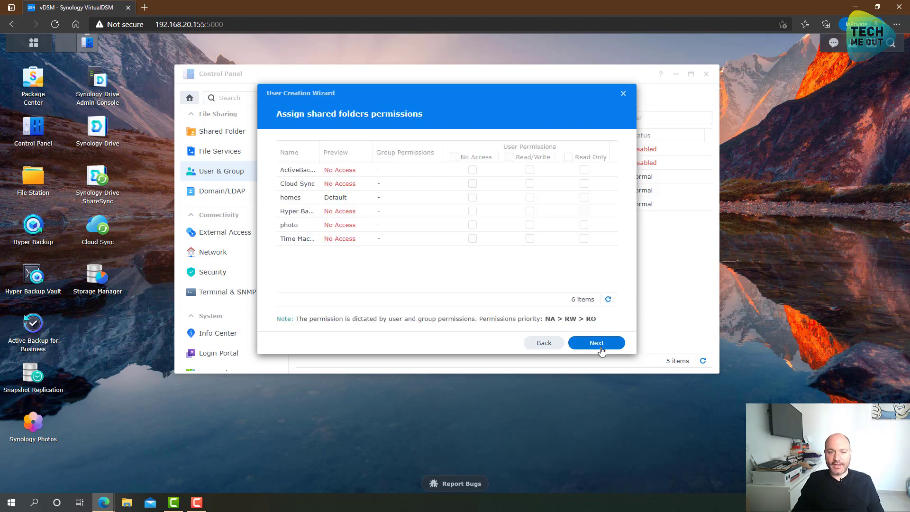
{"action": "left_click_drag", "start_coordinate": [319, 152], "coordinate": [342, 153]}
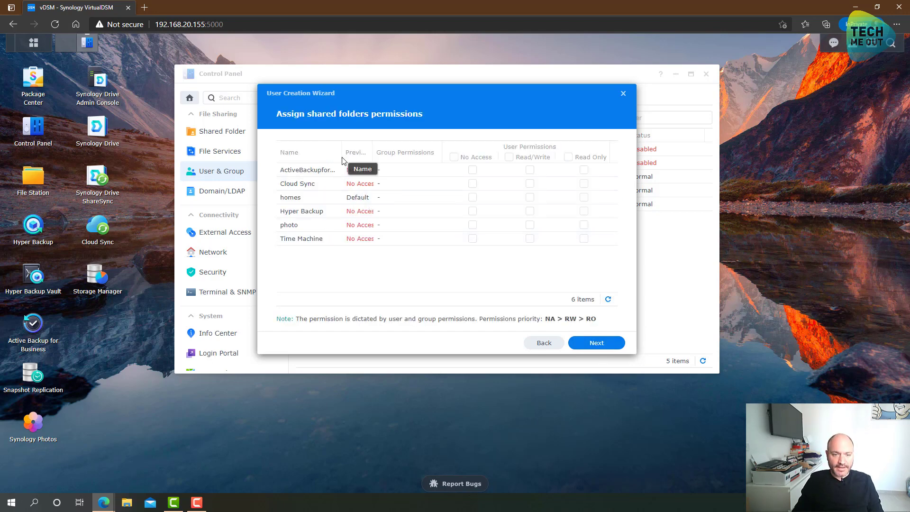
{"action": "left_click", "coordinate": [529, 239]}
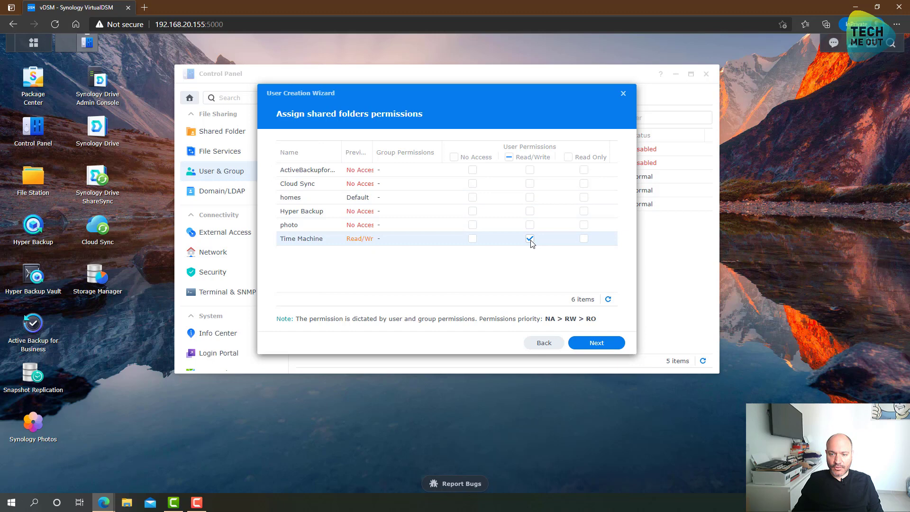
{"action": "left_click", "coordinate": [606, 345]}
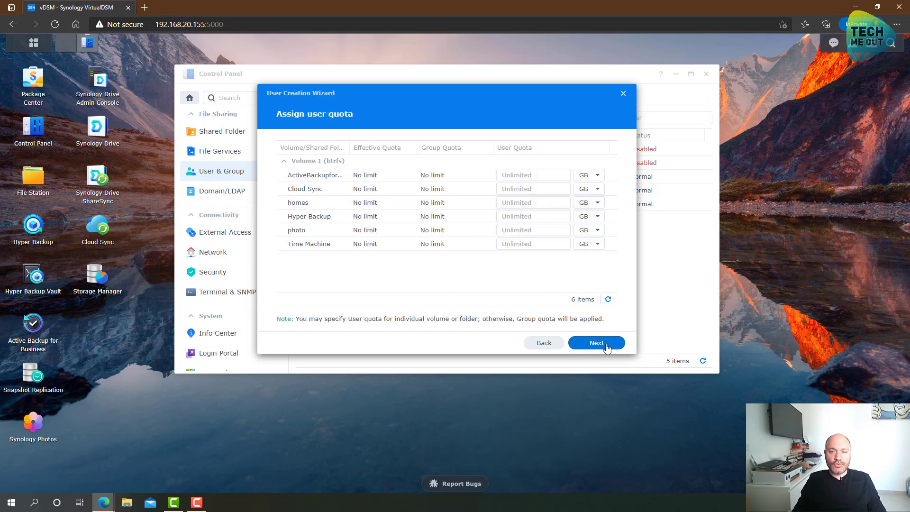
{"action": "left_click", "coordinate": [606, 346]}
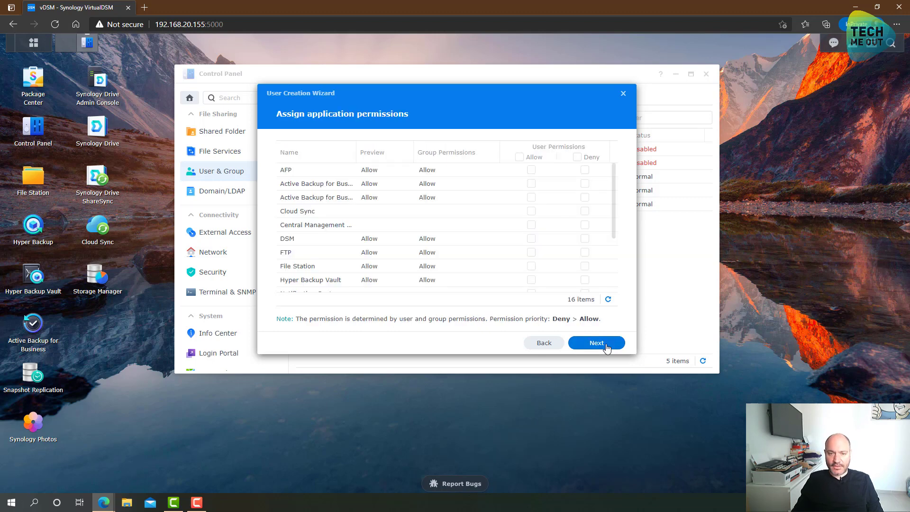
{"action": "left_click", "coordinate": [606, 346]}
{"action": "left_click", "coordinate": [606, 346]}
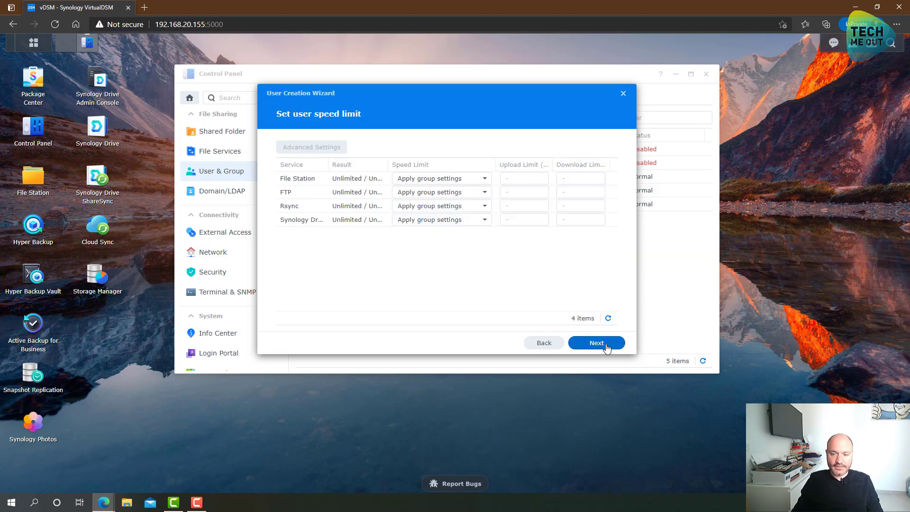
{"action": "left_click", "coordinate": [597, 343]}
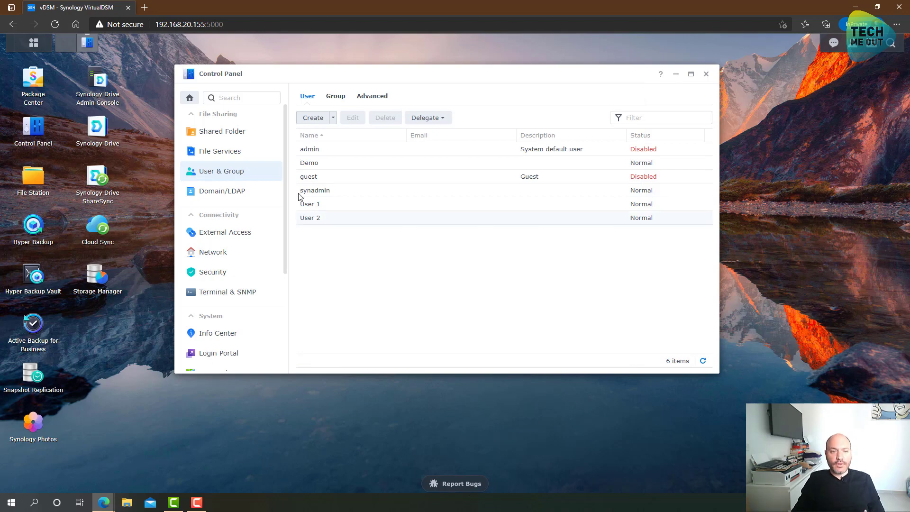
Set SMB maximum protocol to SMB3 and minimum to SMB2, enable the macOS VFS option, and save.
{"action": "left_click", "coordinate": [223, 157]}
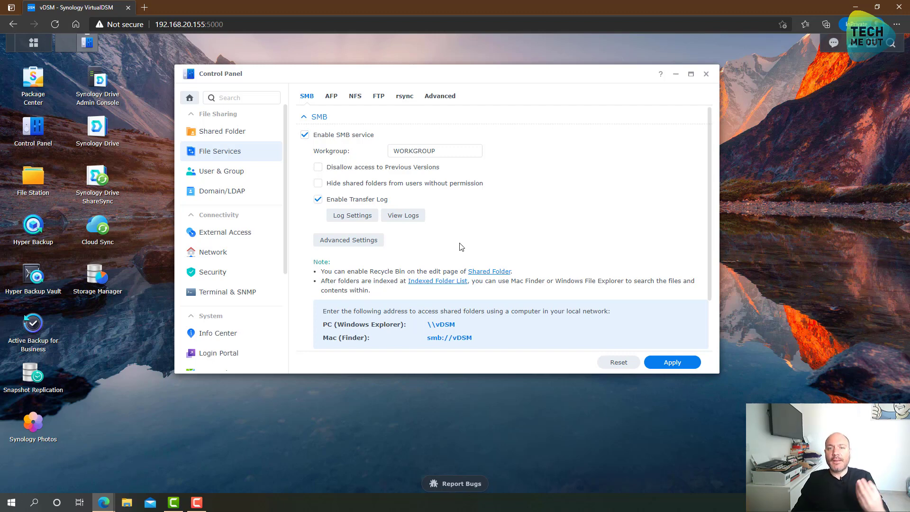
{"action": "left_click", "coordinate": [371, 243]}
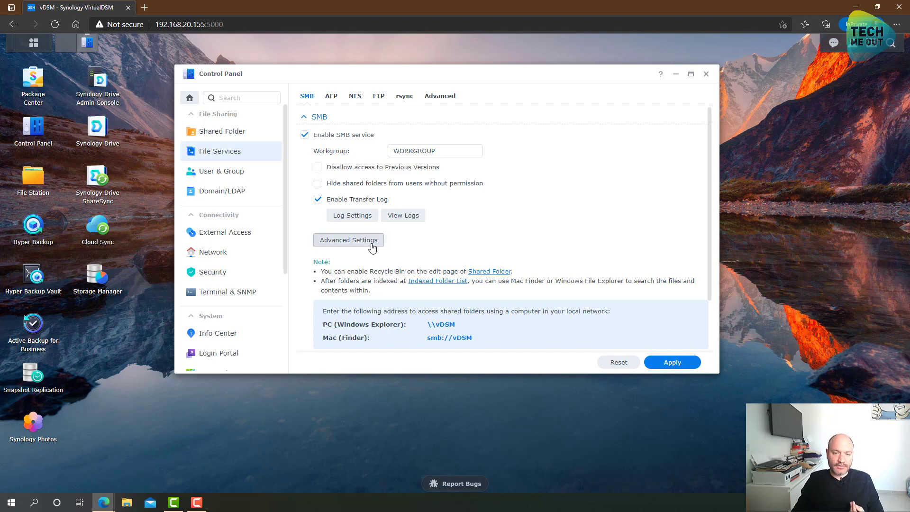
{"action": "left_click", "coordinate": [463, 156]}
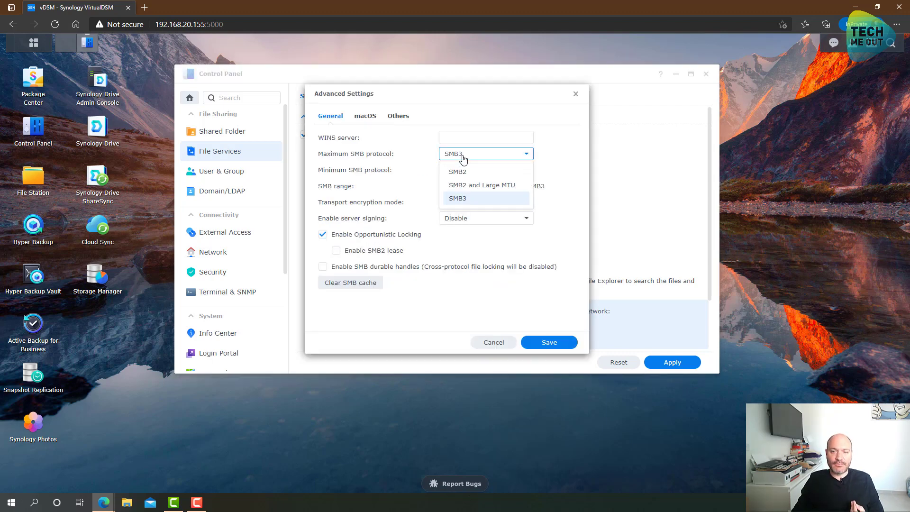
{"action": "left_click", "coordinate": [463, 153]}
{"action": "left_click", "coordinate": [460, 174]}
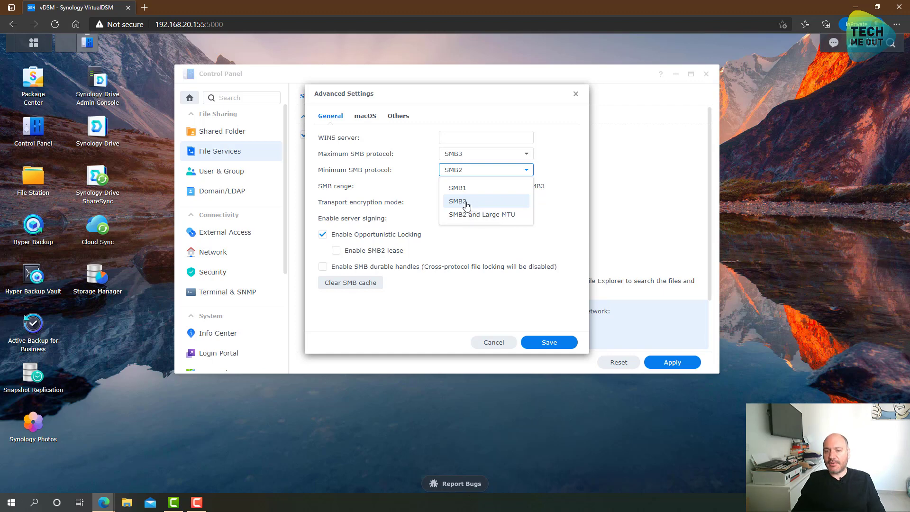
{"action": "left_click", "coordinate": [498, 297]}
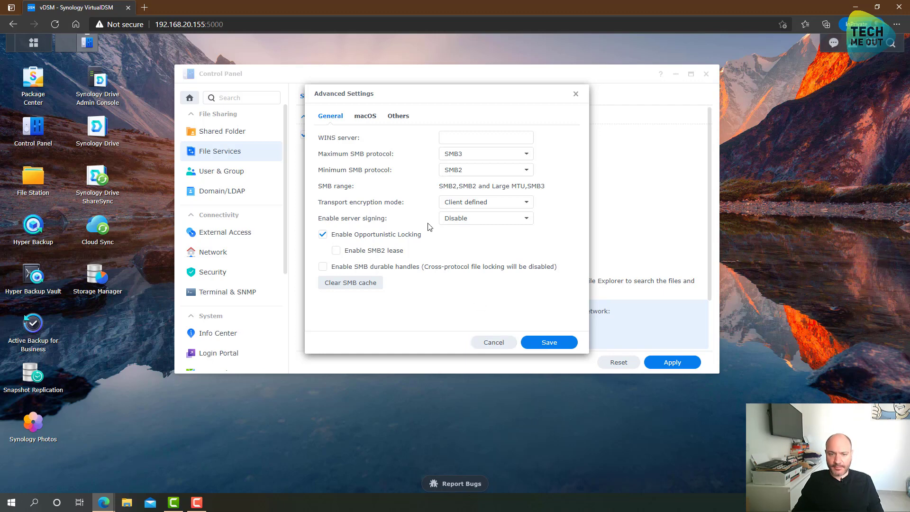
{"action": "left_click", "coordinate": [365, 118]}
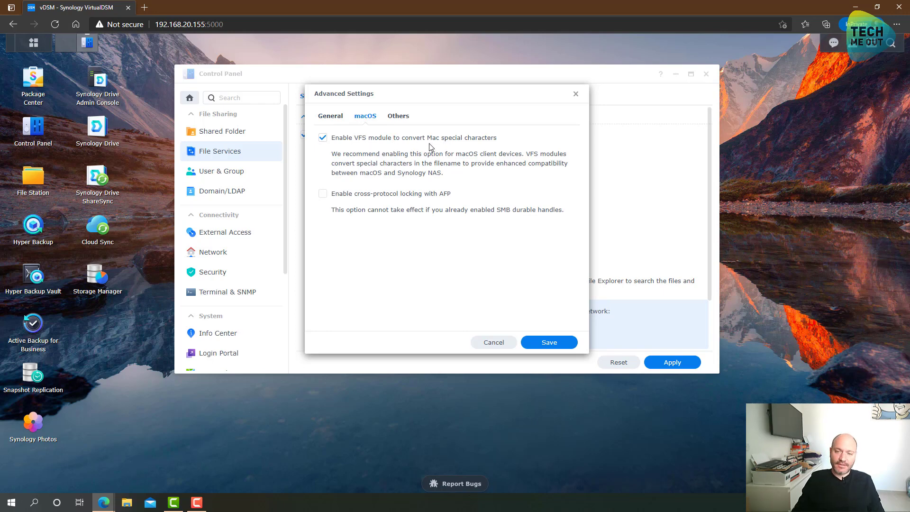
{"action": "left_click", "coordinate": [548, 342]}
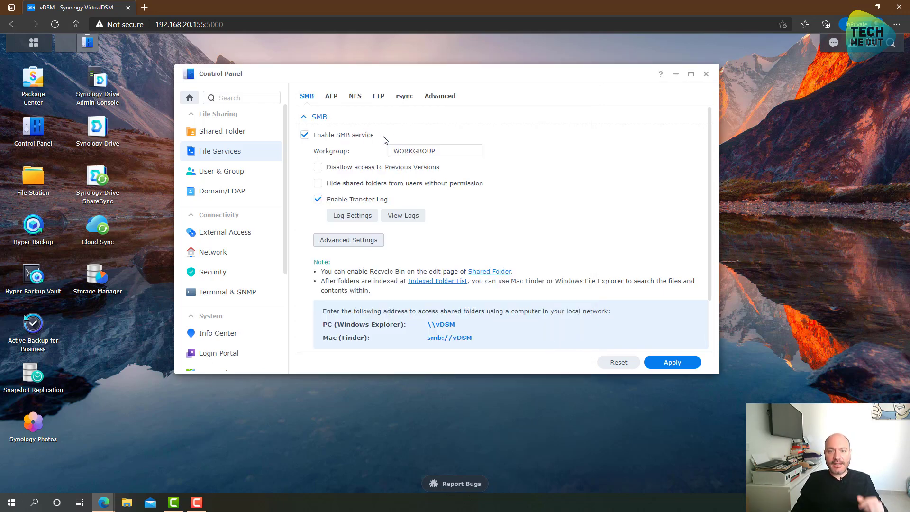
Turn on file fast clone and Bonjour Time Machine broadcast via SMB in advanced file services.
{"action": "left_click", "coordinate": [331, 97]}
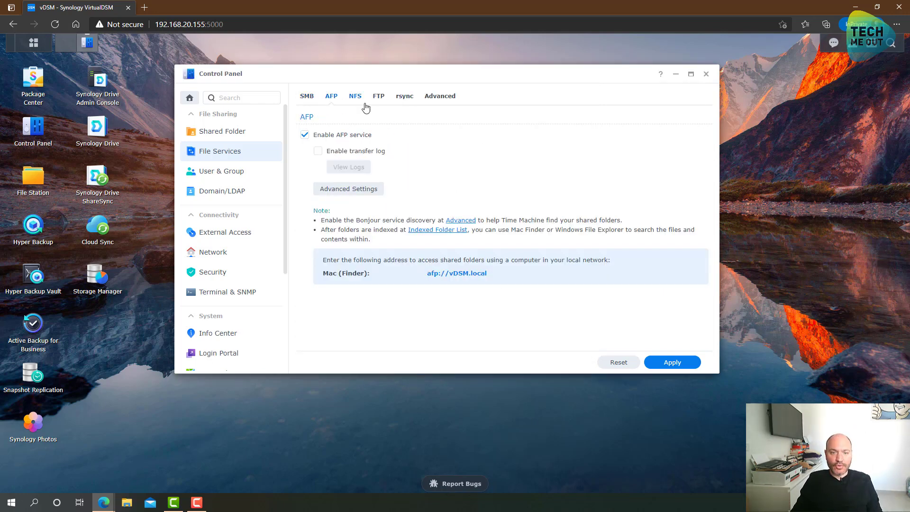
{"action": "left_click", "coordinate": [438, 98]}
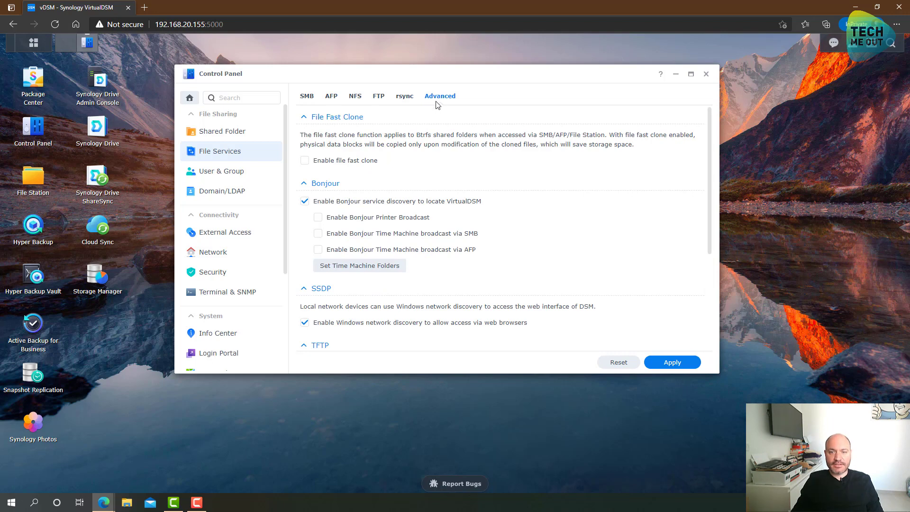
{"action": "left_click", "coordinate": [330, 162]}
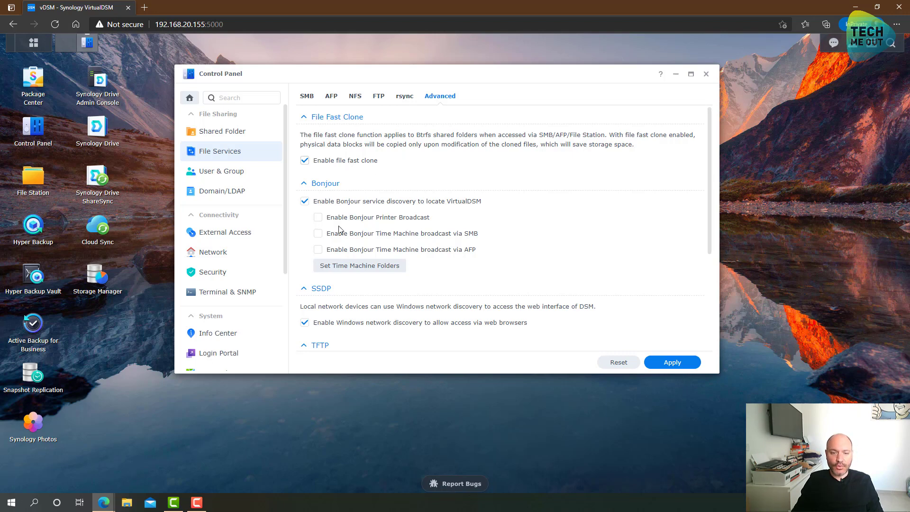
{"action": "left_click", "coordinate": [318, 234]}
Mark the Time Machine folder for Time Machine backups, apply, confirm, and close Control Panel.
{"action": "left_click", "coordinate": [351, 267]}
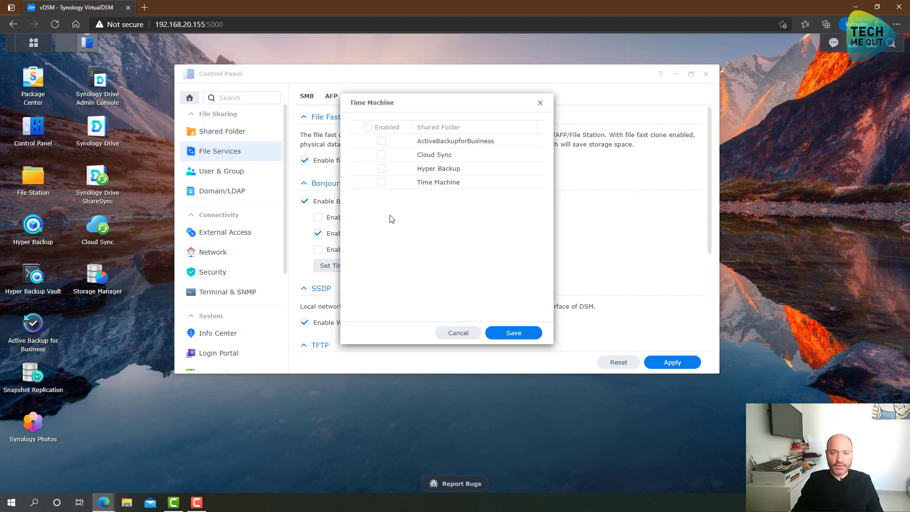
{"action": "left_click", "coordinate": [382, 183]}
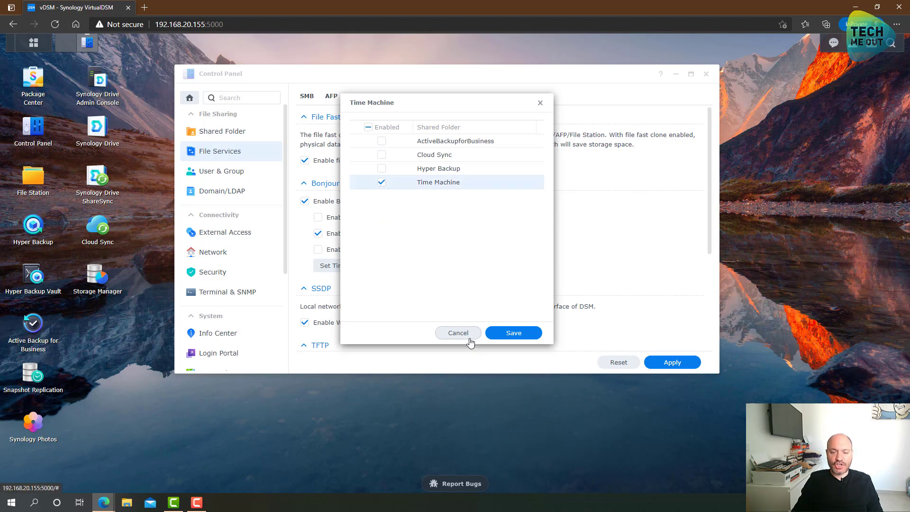
{"action": "left_click", "coordinate": [514, 333]}
{"action": "left_click", "coordinate": [671, 362]}
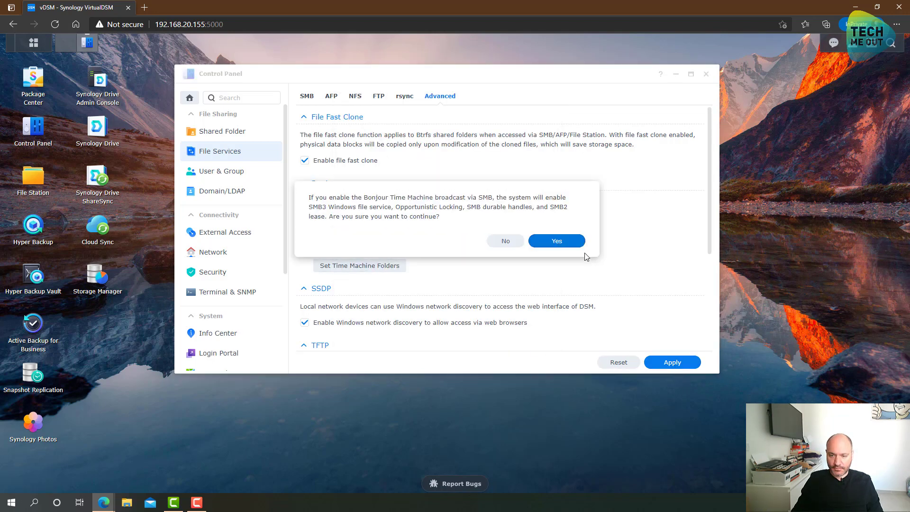
{"action": "left_click", "coordinate": [558, 241]}
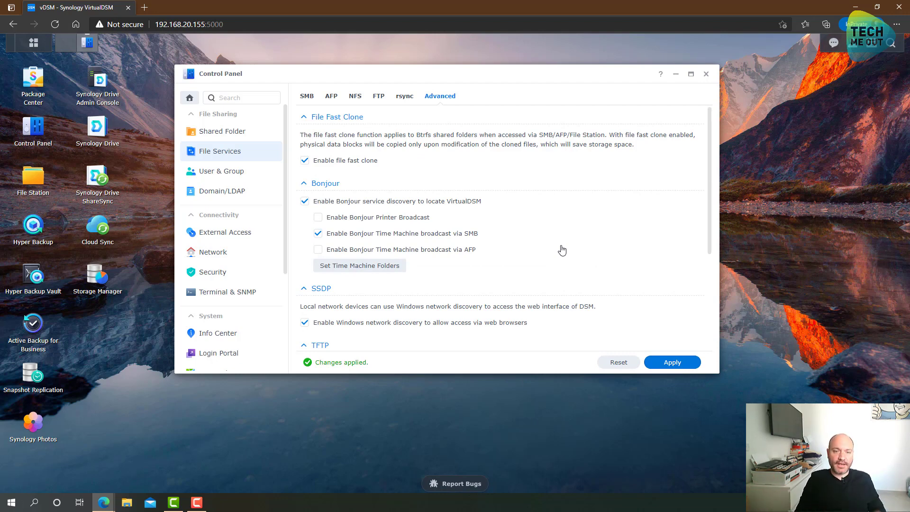
{"action": "left_click", "coordinate": [705, 74]}
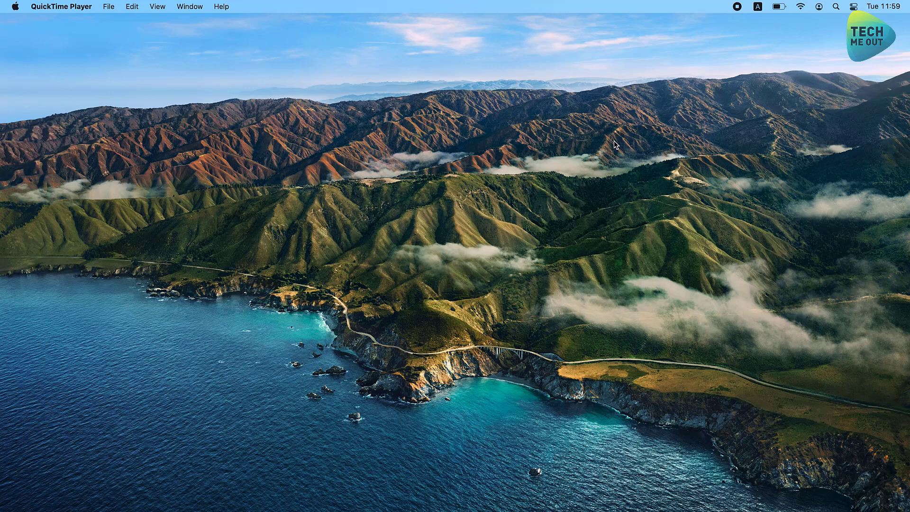
Bring Finder to the front and check the Mac is on the 3-CPO Wi-Fi network.
{"action": "left_click", "coordinate": [286, 74]}
{"action": "left_click", "coordinate": [800, 7]}
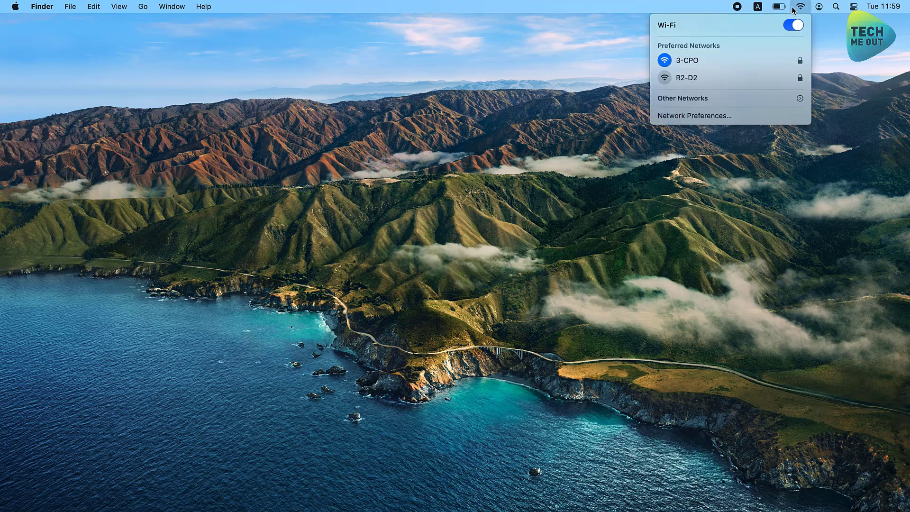
{"action": "left_click", "coordinate": [223, 51]}
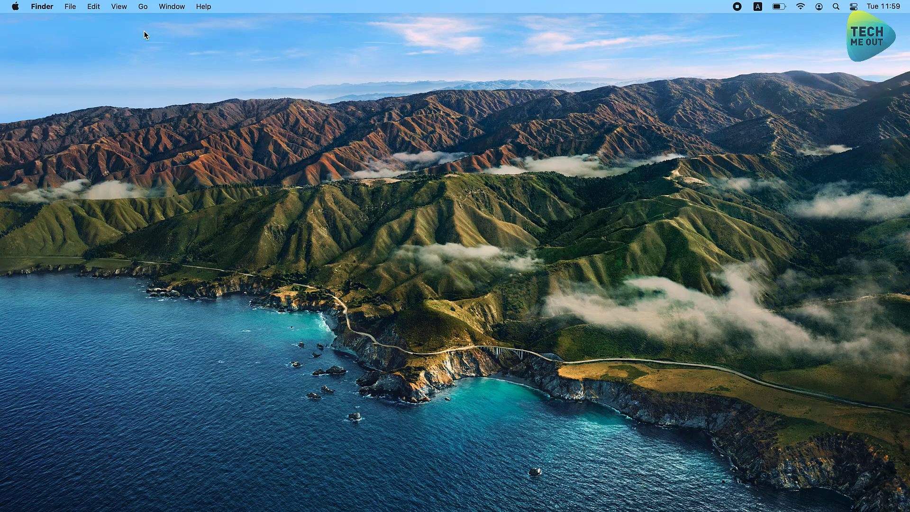
Connect to server smb://192.168.99.163 from Finder's Go menu, replacing the old address.
{"action": "left_click", "coordinate": [142, 7]}
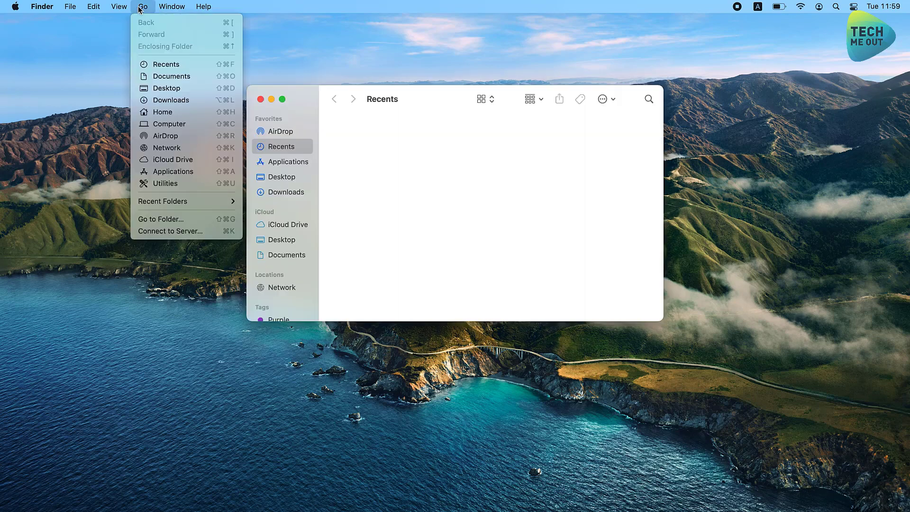
{"action": "left_click", "coordinate": [169, 232]}
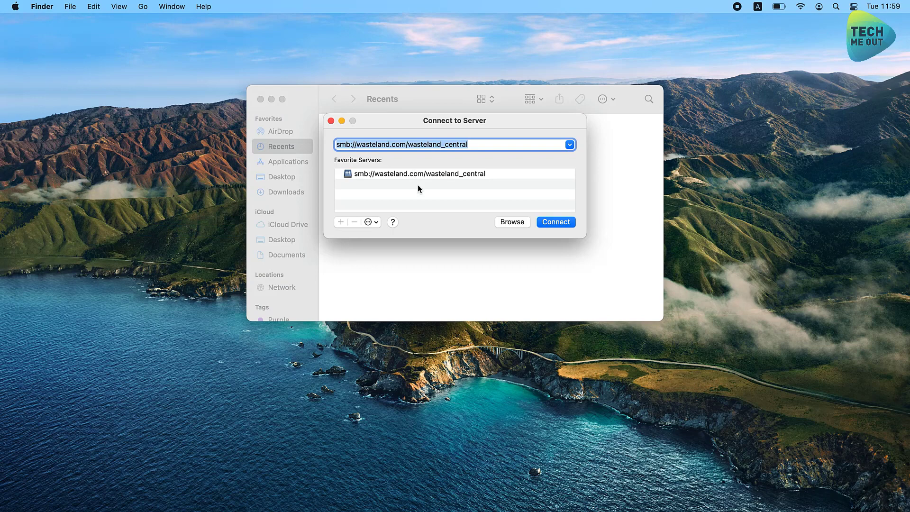
{"action": "key", "text": "Right"}
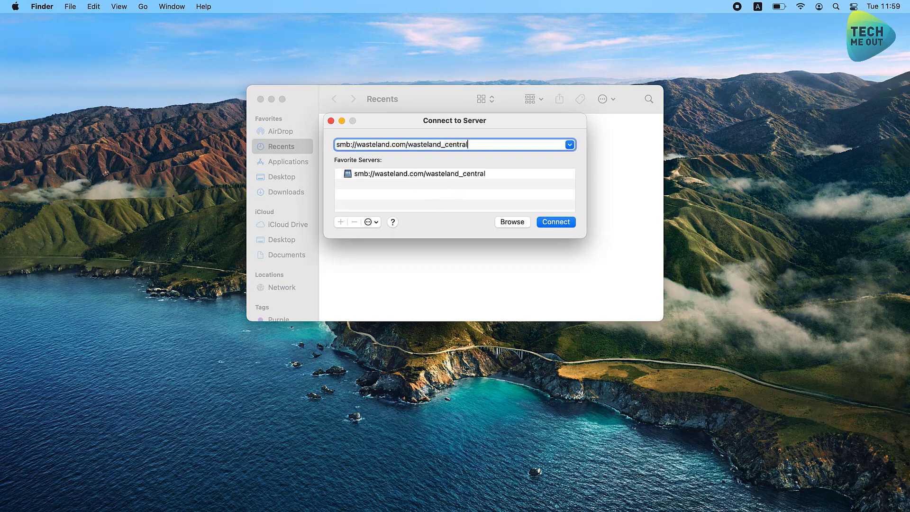
{"action": "key", "text": "BackSpace"}
{"action": "key", "text": "BackSpace"}
{"action": "key", "text": "BackSpace"}
{"action": "key", "text": "BackSpace"}
{"action": "key", "text": "BackSpace"}
{"action": "key", "text": "BackSpace"}
{"action": "key", "text": "BackSpace"}
{"action": "key", "text": "BackSpace"}
{"action": "key", "text": "BackSpace"}
{"action": "key", "text": "BackSpace"}
{"action": "key", "text": "BackSpace"}
{"action": "key", "text": "BackSpace"}
{"action": "key", "text": "BackSpace"}
{"action": "key", "text": "BackSpace"}
{"action": "key", "text": "BackSpace"}
{"action": "key", "text": "BackSpace"}
{"action": "key", "text": "BackSpace"}
{"action": "key", "text": "BackSpace"}
{"action": "key", "text": "BackSpace"}
{"action": "key", "text": "BackSpace"}
{"action": "key", "text": "BackSpace"}
{"action": "key", "text": "BackSpace"}
{"action": "key", "text": "BackSpace"}
{"action": "key", "text": "BackSpace"}
{"action": "key", "text": "BackSpace"}
{"action": "key", "text": "BackSpace"}
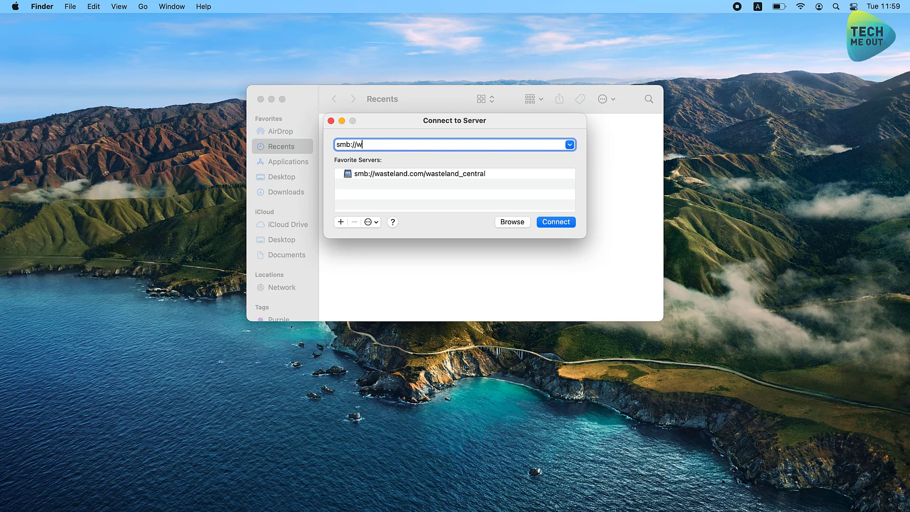
{"action": "type", "text": "192.168.99.163"}
{"action": "left_click", "coordinate": [557, 222]}
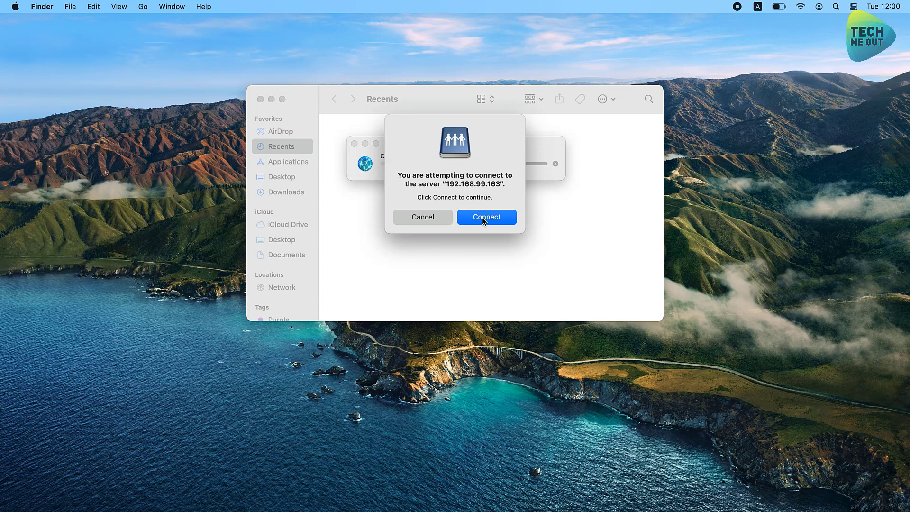
Confirm the connection and change the login user name to 'demo'.
{"action": "left_click", "coordinate": [482, 217]}
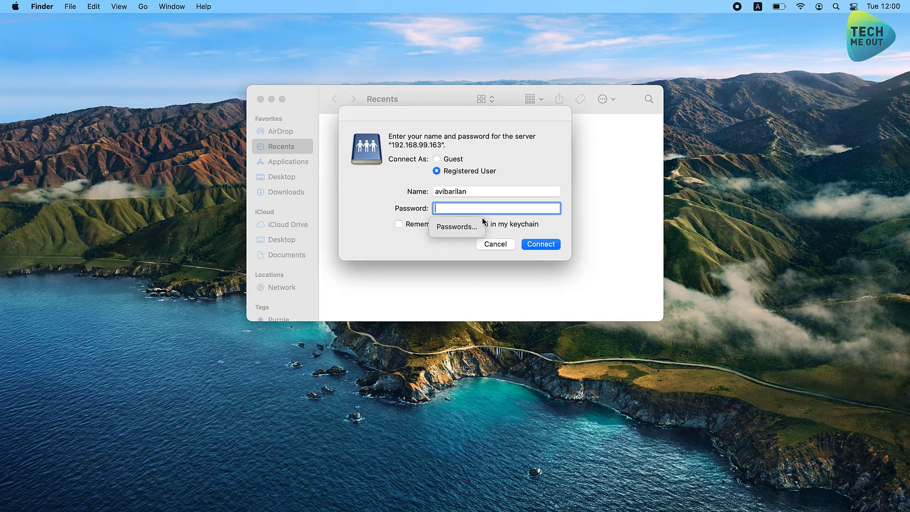
{"action": "left_click", "coordinate": [486, 194]}
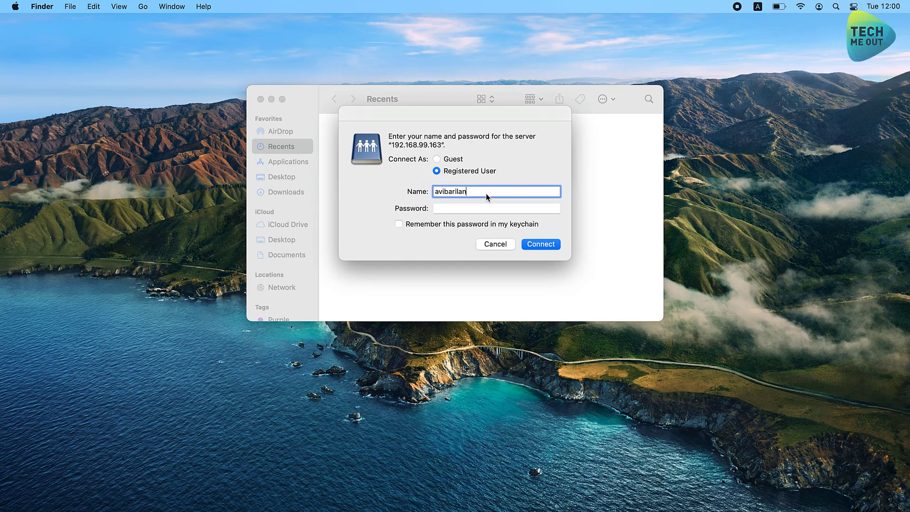
{"action": "left_click_drag", "start_coordinate": [451, 194], "coordinate": [413, 195]}
{"action": "key", "text": "BackSpace"}
{"action": "type", "text": "time"}
{"action": "key", "text": "BackSpace"}
{"action": "key", "text": "BackSpace"}
{"action": "key", "text": "BackSpace"}
{"action": "key", "text": "BackSpace"}
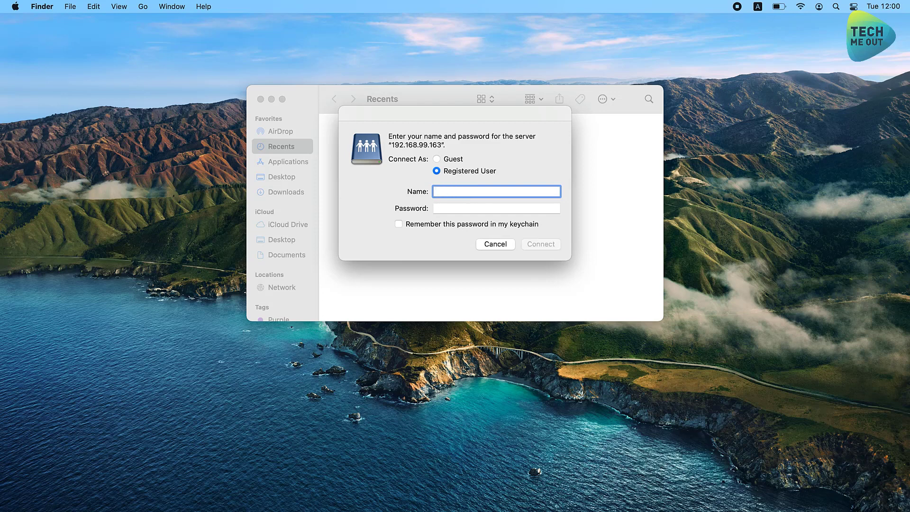
{"action": "type", "text": "demo"}
Enter the account password without saving it to the keychain, connect, and mount the Time Machine share.
{"action": "key", "text": "Tab"}
{"action": "type", "text": "d"}
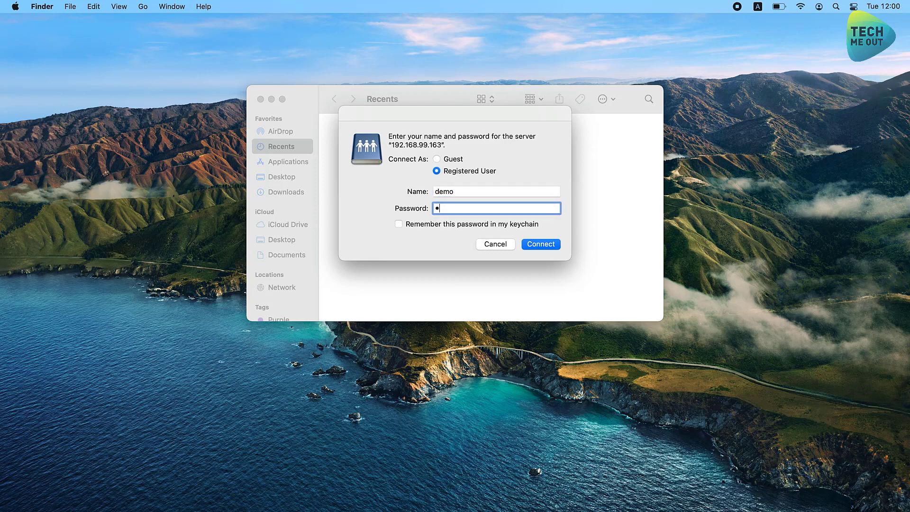
{"action": "type", "text": "emodemo"}
{"action": "left_click", "coordinate": [524, 226]}
{"action": "left_click", "coordinate": [489, 225]}
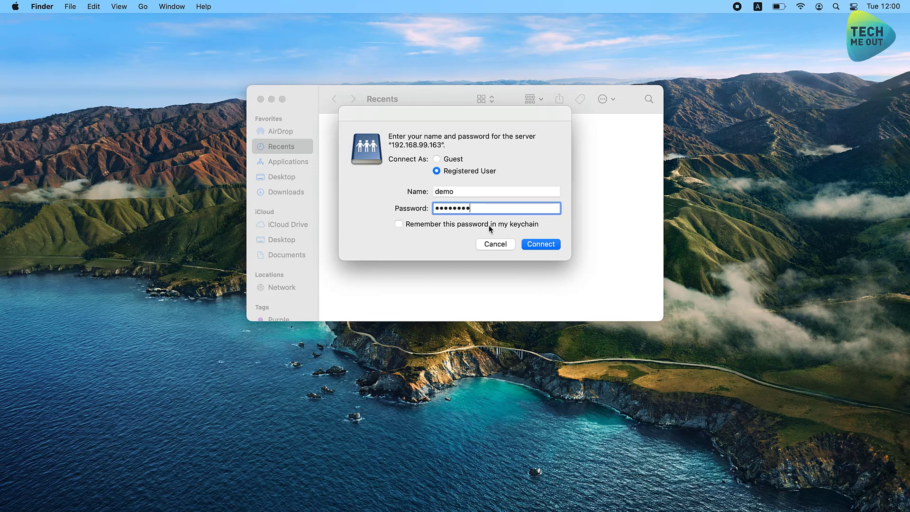
{"action": "left_click", "coordinate": [536, 244]}
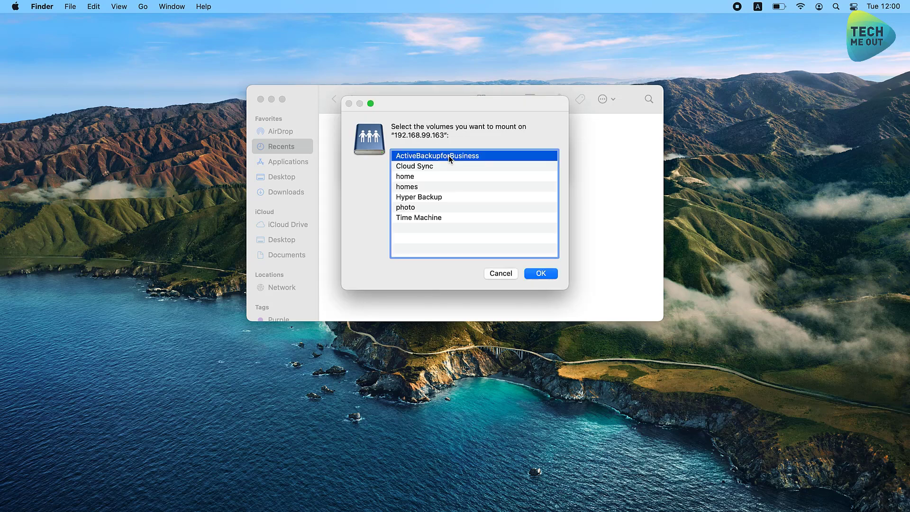
{"action": "double_click", "coordinate": [423, 218]}
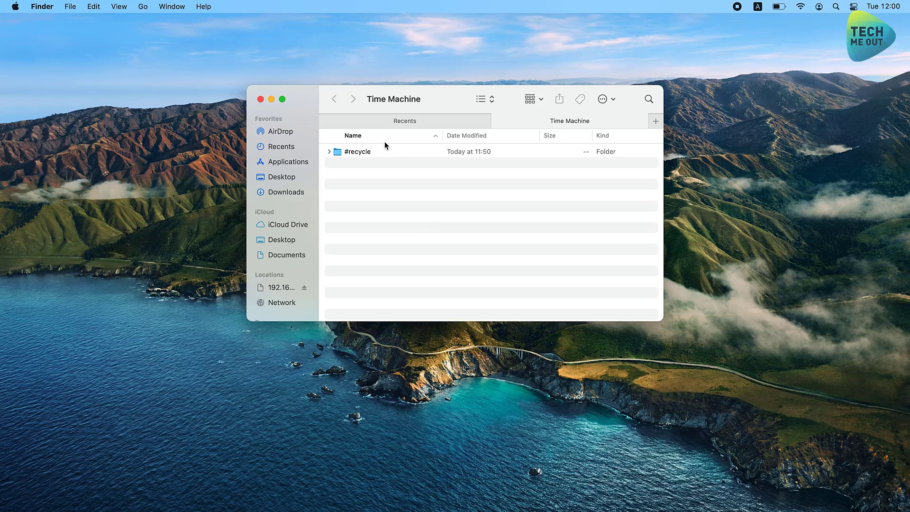
Open Time Machine preferences and pick the Time Machine share on 192.168.99.163 as backup disk.
{"action": "left_click", "coordinate": [260, 100]}
{"action": "left_click", "coordinate": [16, 7]}
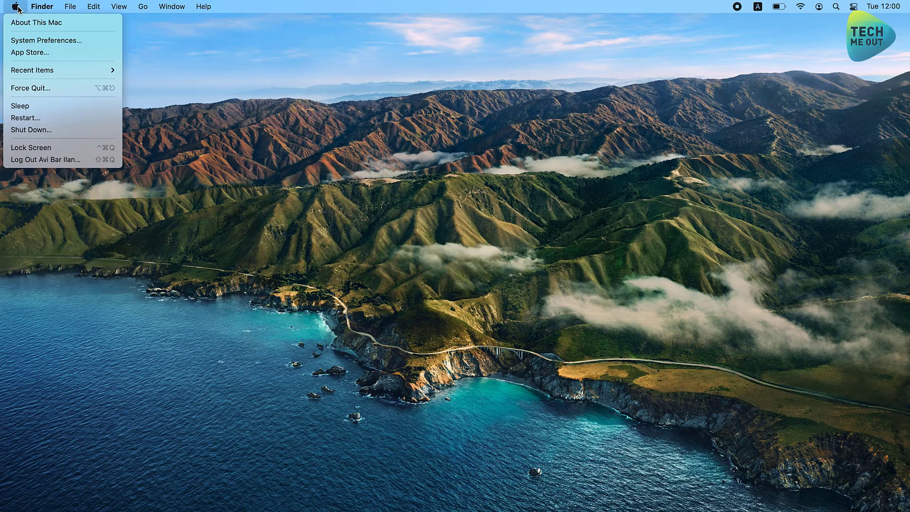
{"action": "left_click", "coordinate": [30, 40]}
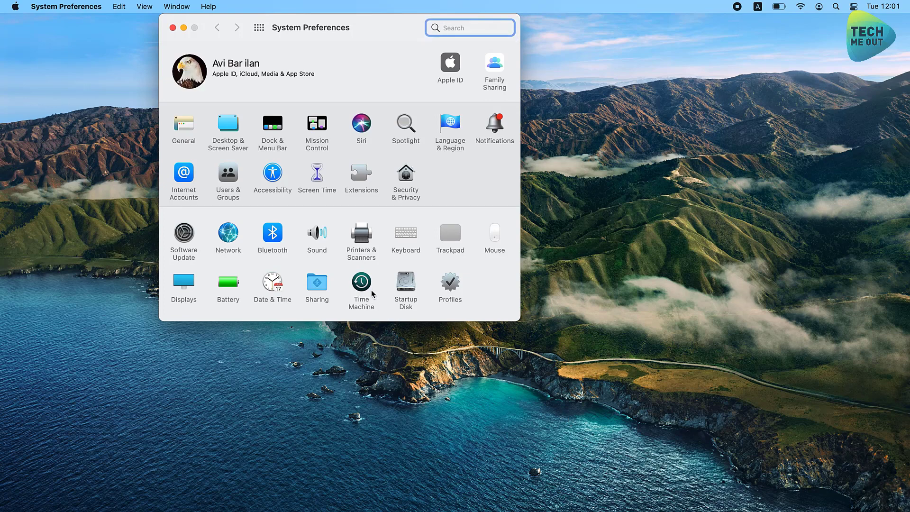
{"action": "left_click", "coordinate": [361, 284]}
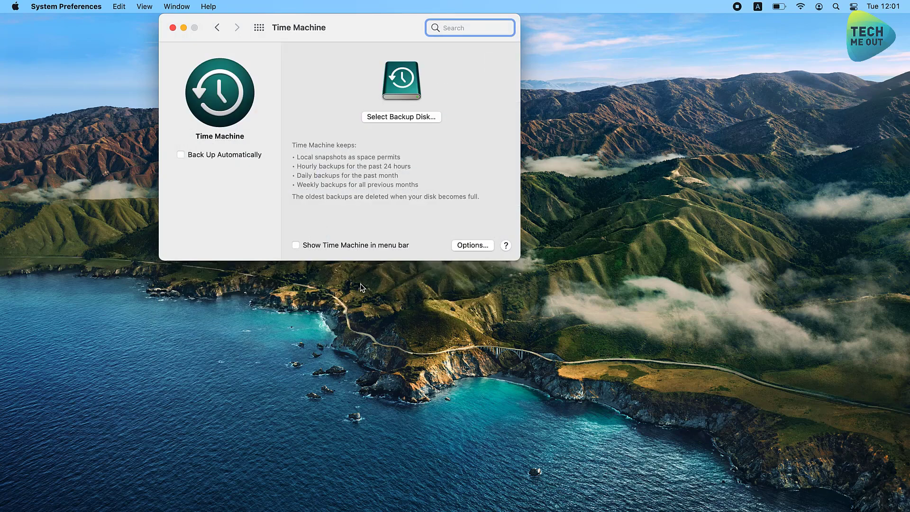
{"action": "left_click", "coordinate": [388, 118]}
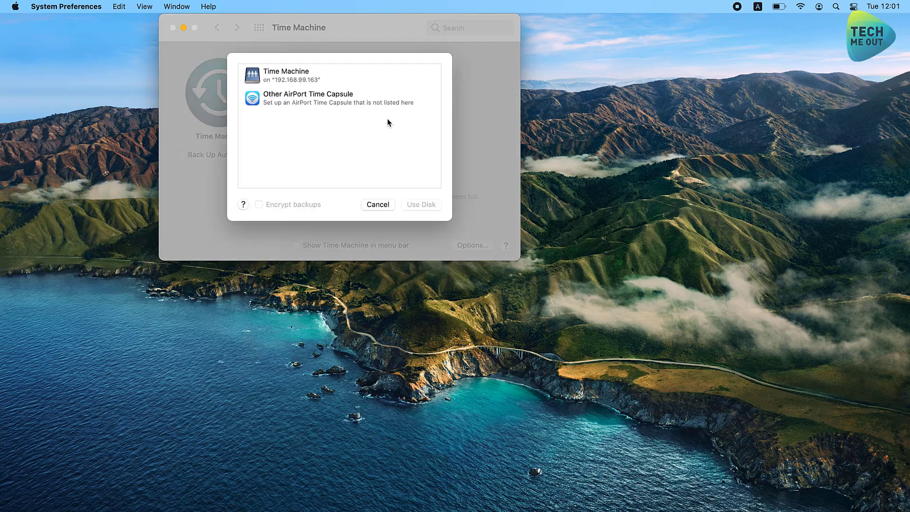
{"action": "left_click", "coordinate": [289, 79]}
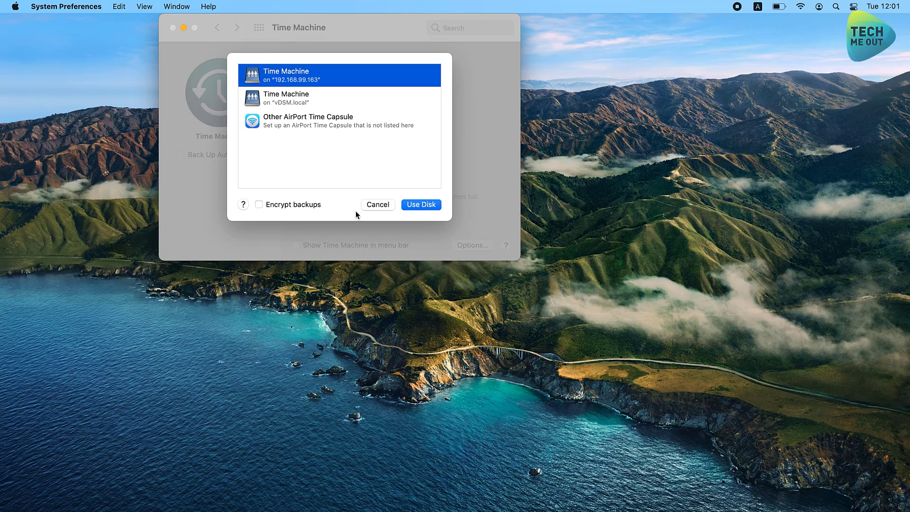
Enable backup encryption, sign in to the server, and set the backup encryption password.
{"action": "left_click", "coordinate": [306, 205]}
{"action": "left_click", "coordinate": [419, 205]}
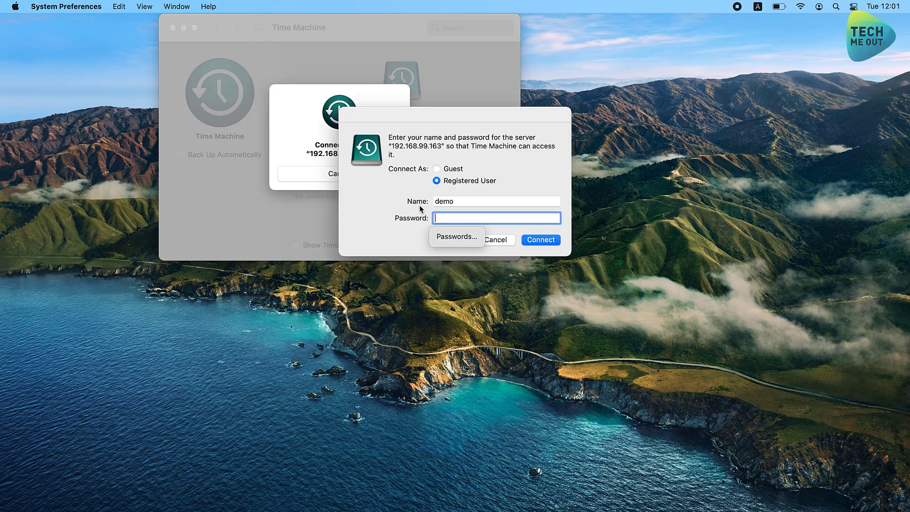
{"action": "type", "text": "demo123"}
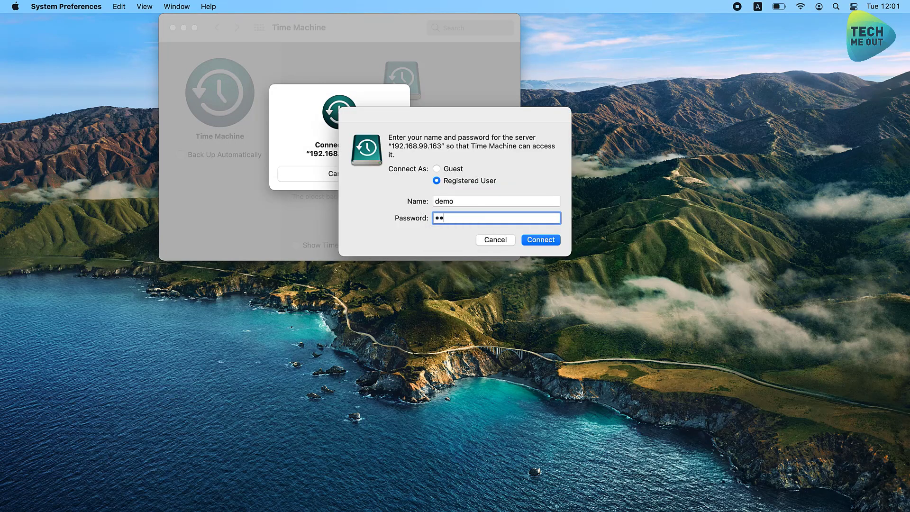
{"action": "key", "text": "Return"}
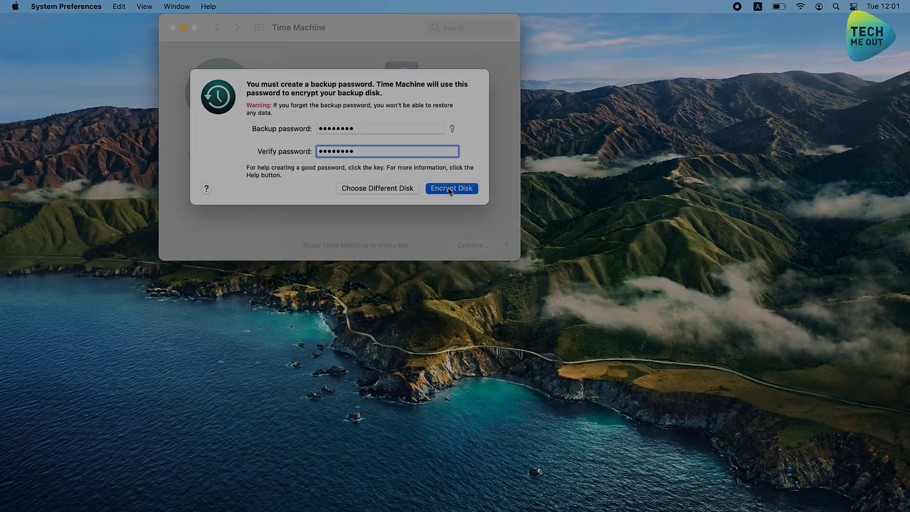
{"action": "left_click", "coordinate": [447, 189]}
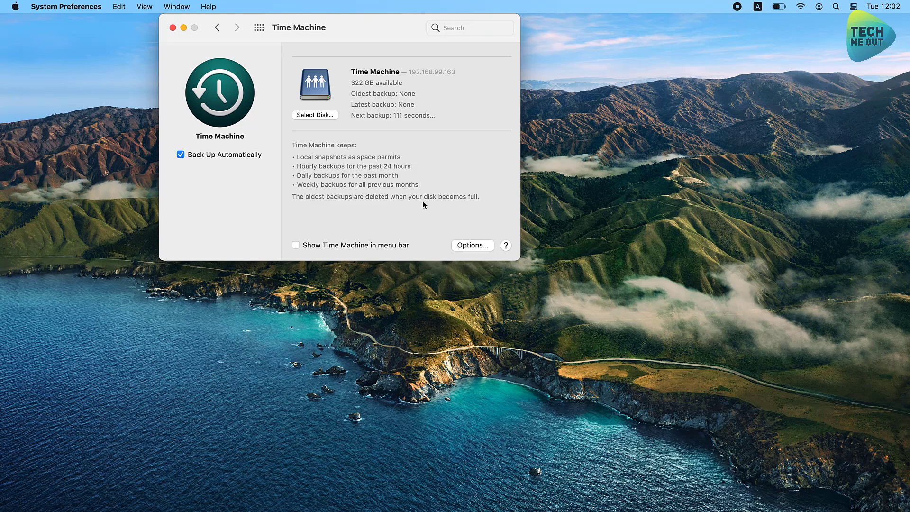
Turn on the menu-bar Time Machine icon and add ~/Desktop and ~/Documents to the backup exclusions.
{"action": "left_click", "coordinate": [334, 246]}
{"action": "left_click", "coordinate": [471, 245]}
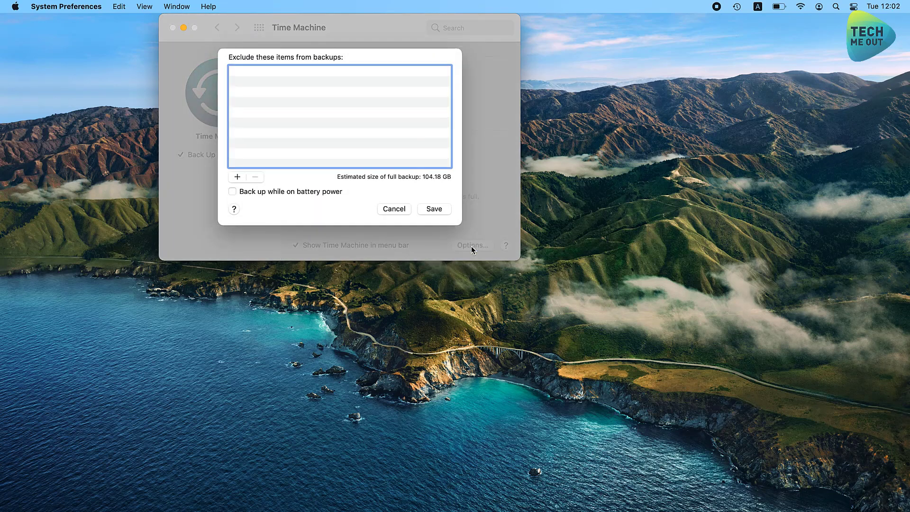
{"action": "left_click", "coordinate": [238, 178]}
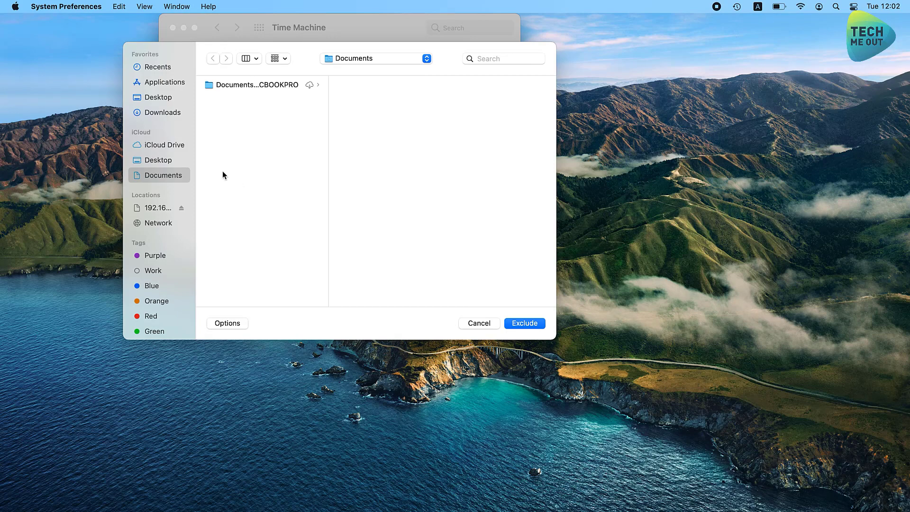
{"action": "left_click", "coordinate": [159, 97]}
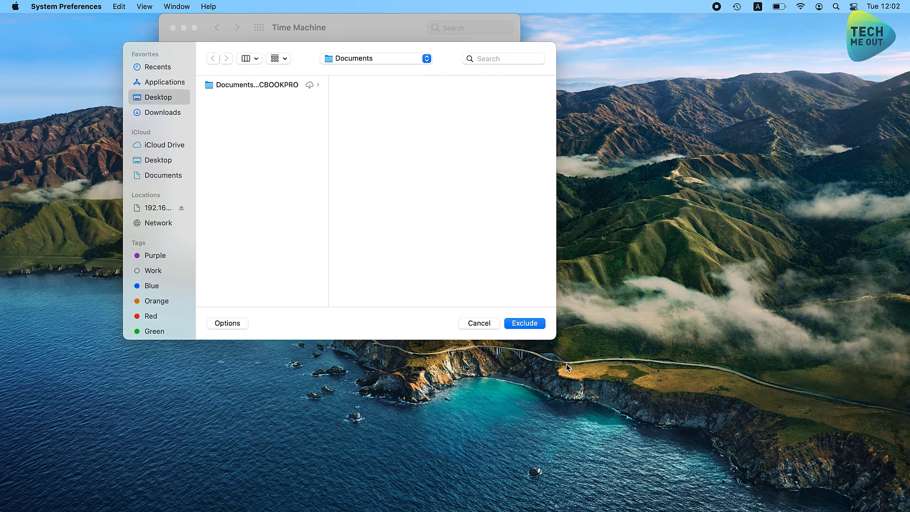
{"action": "left_click", "coordinate": [535, 326]}
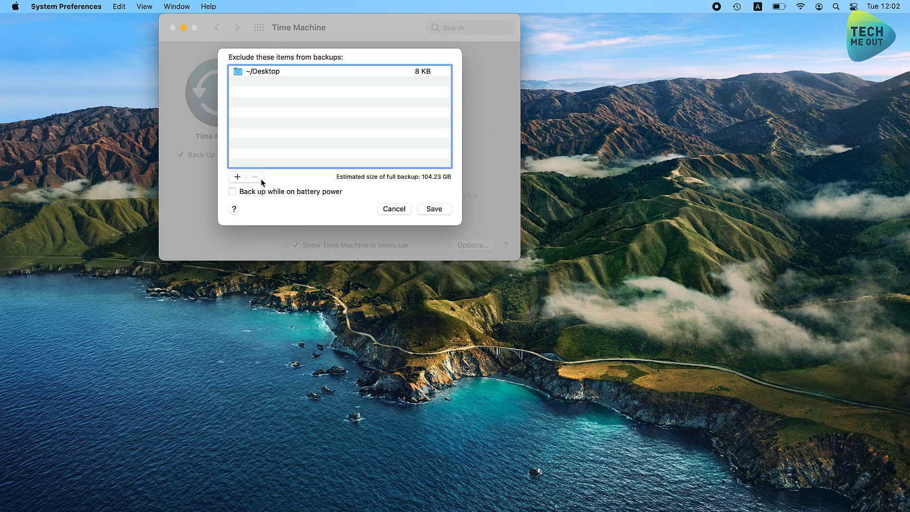
{"action": "left_click", "coordinate": [236, 177]}
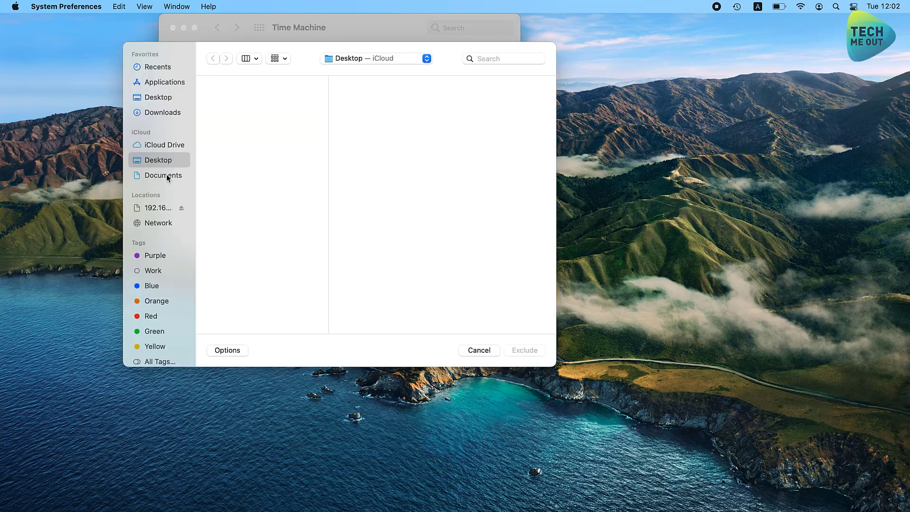
{"action": "left_click", "coordinate": [164, 176]}
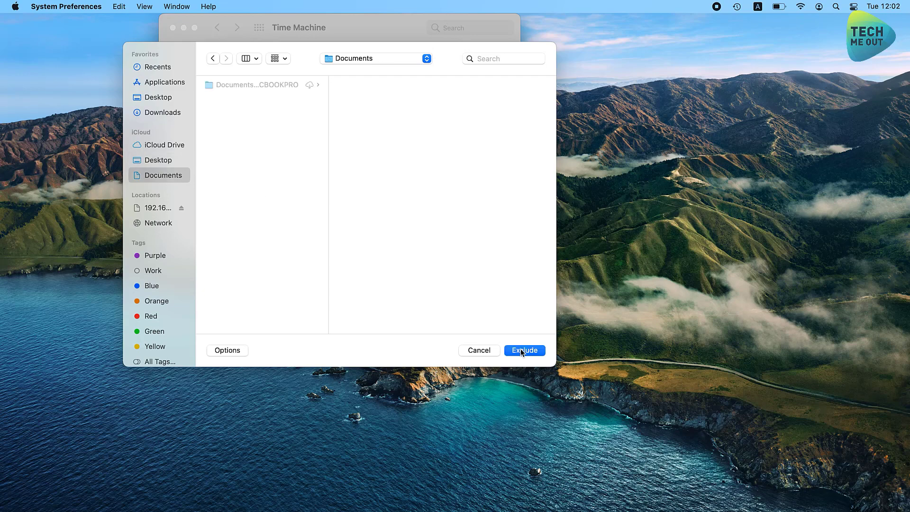
{"action": "left_click", "coordinate": [524, 350]}
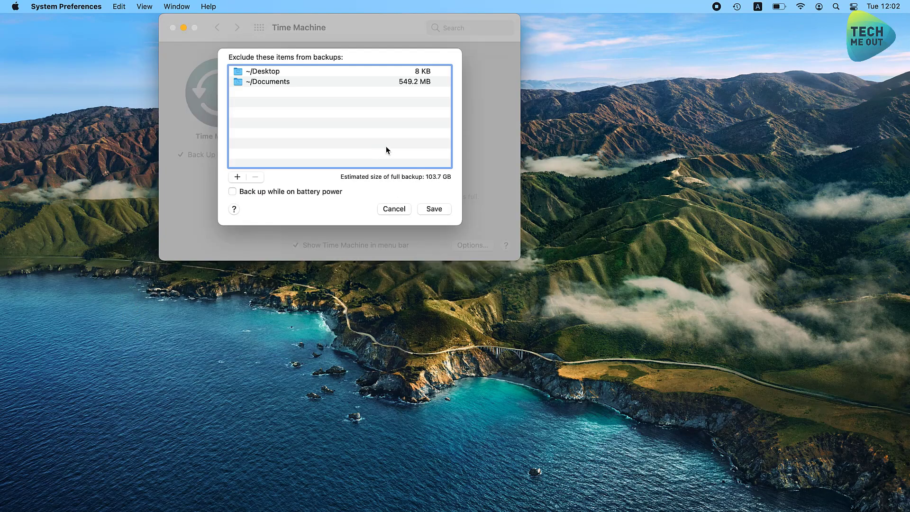
{"action": "left_click", "coordinate": [434, 209]}
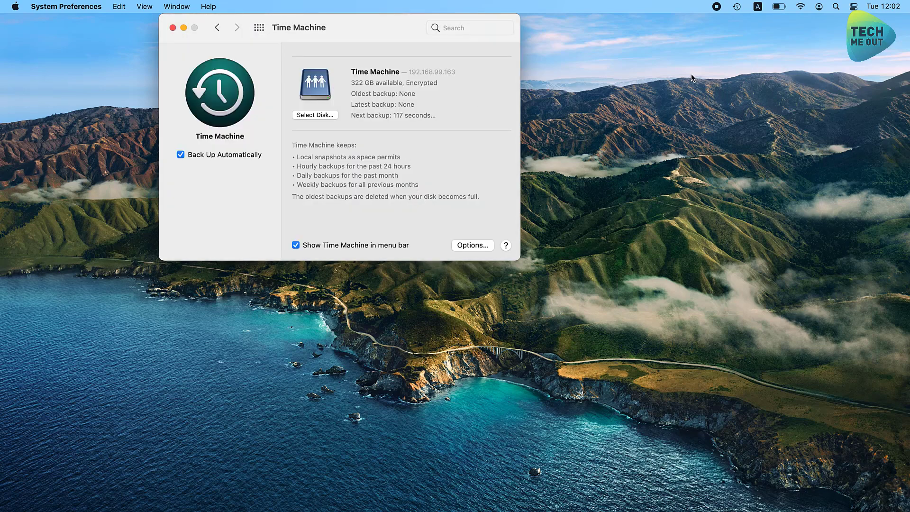
Run Back Up Now from the Time Machine menu-bar icon, then choose Enter Time Machine.
{"action": "left_click", "coordinate": [736, 7]}
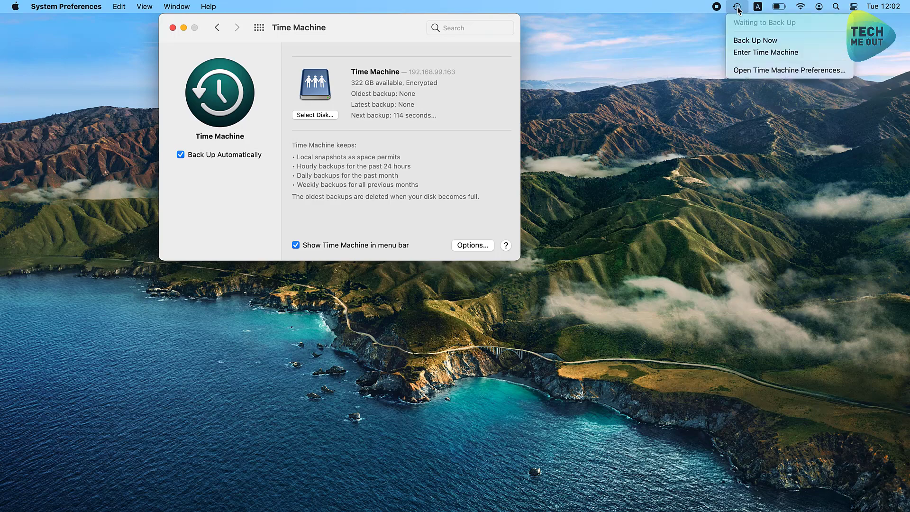
{"action": "left_click", "coordinate": [768, 41]}
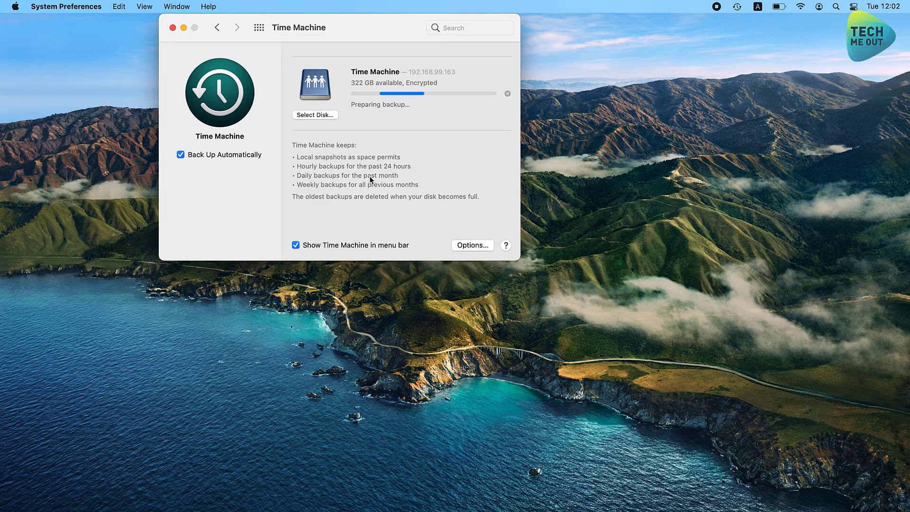
{"action": "left_click", "coordinate": [737, 6]}
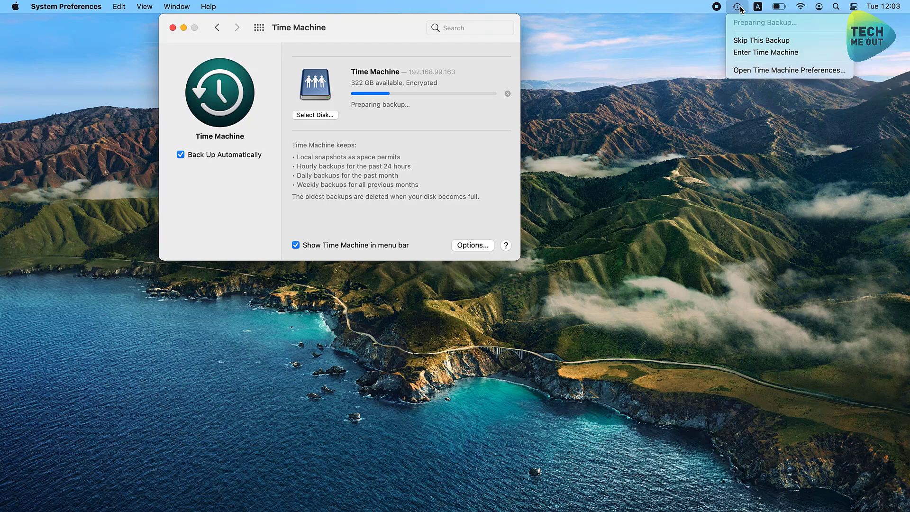
{"action": "left_click", "coordinate": [782, 53]}
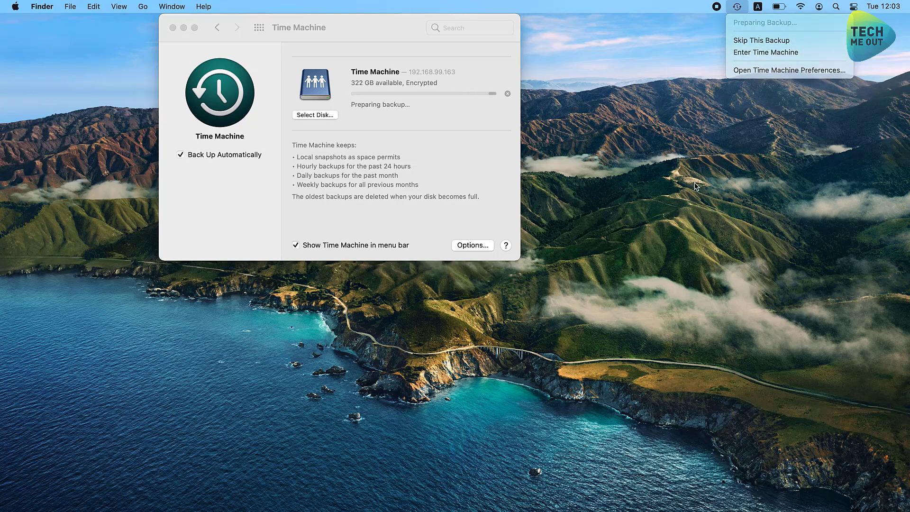